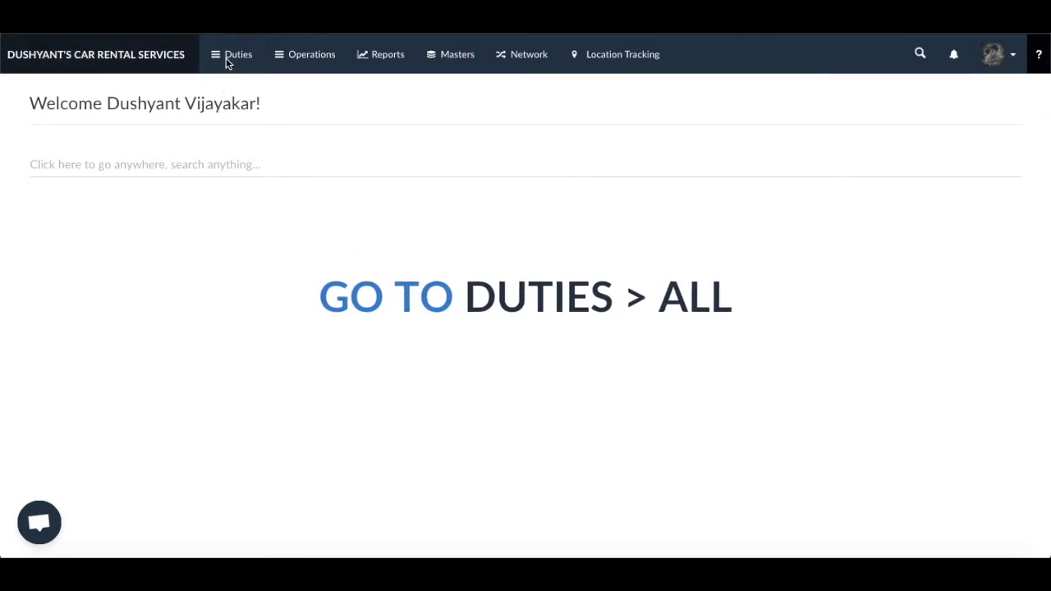
Open the All duties list and bring up the Export Duties panel from the gear menu
{"action": "left_click", "coordinate": [238, 54]}
{"action": "left_click", "coordinate": [237, 293]}
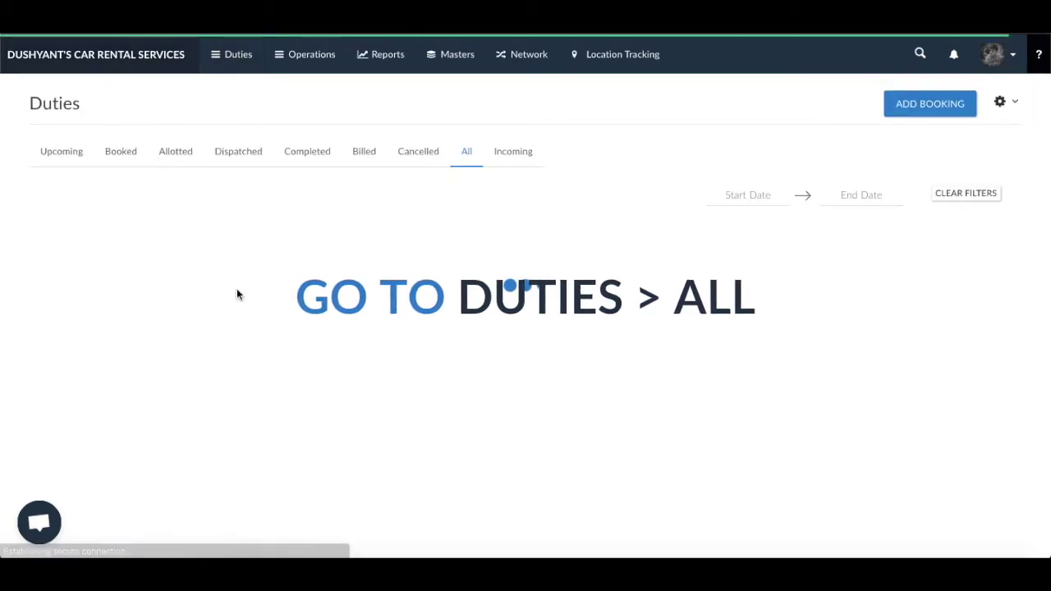
{"action": "left_click", "coordinate": [1005, 54]}
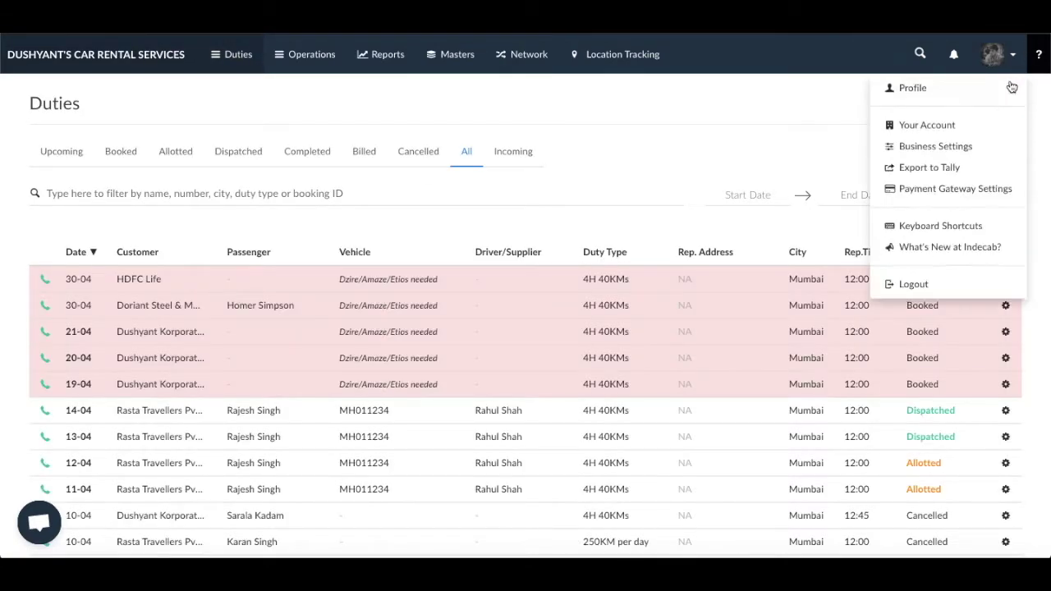
{"action": "left_click", "coordinate": [1001, 102]}
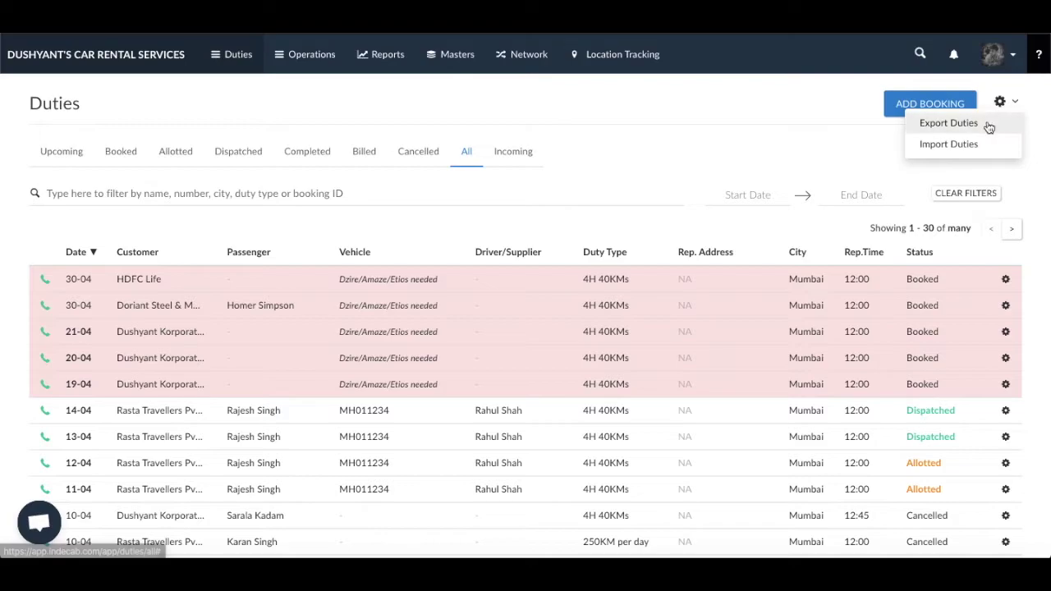
{"action": "left_click", "coordinate": [948, 123]}
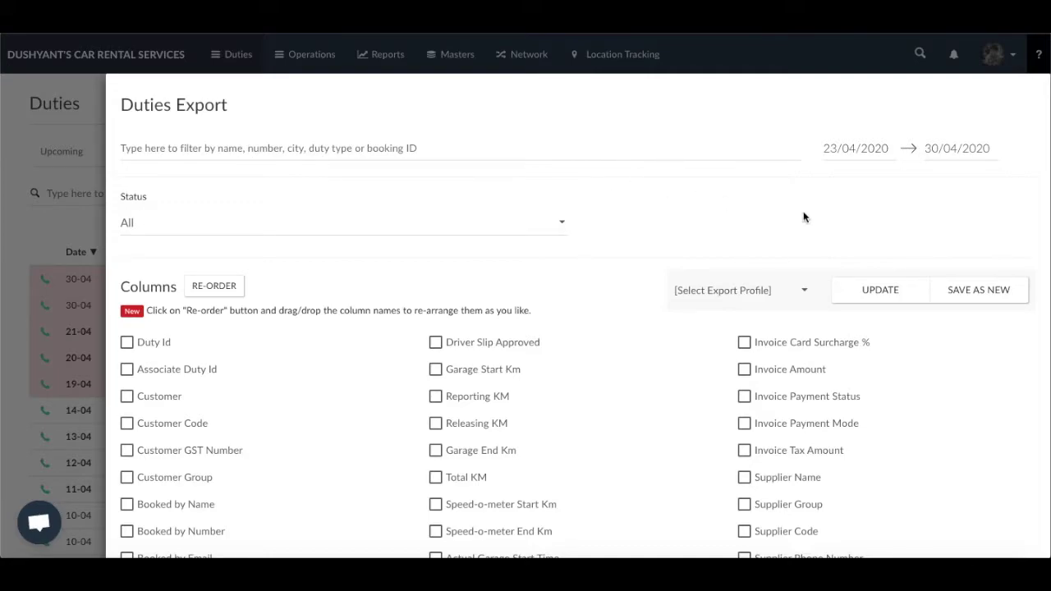
Filter the duties export to customer Doriant Steel & Manufacturing Pvt. Ltd. (Test)
{"action": "left_click", "coordinate": [690, 151]}
{"action": "type", "text": "dori"}
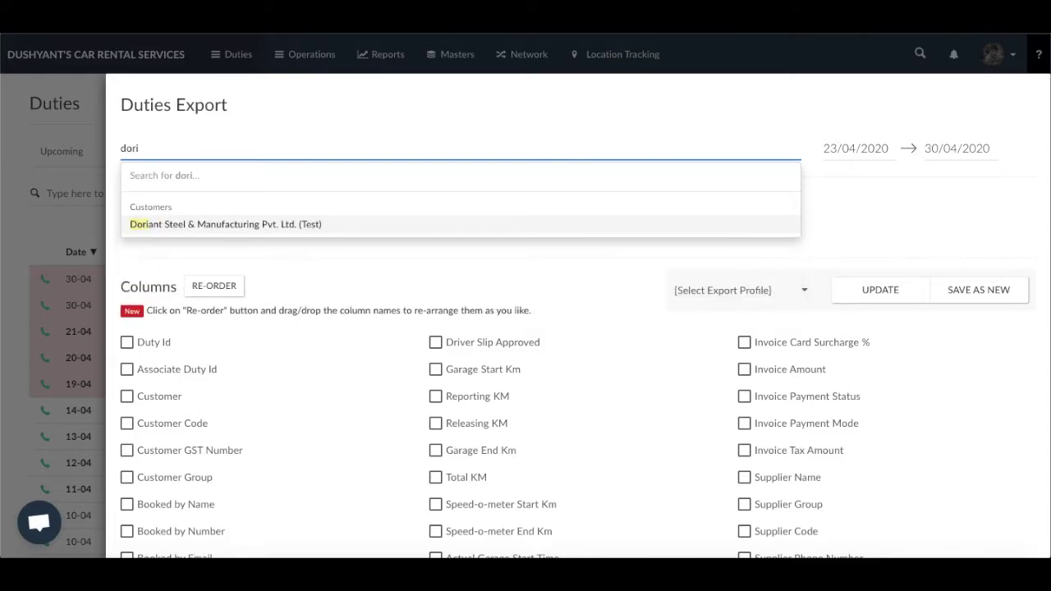
{"action": "left_click", "coordinate": [613, 226]}
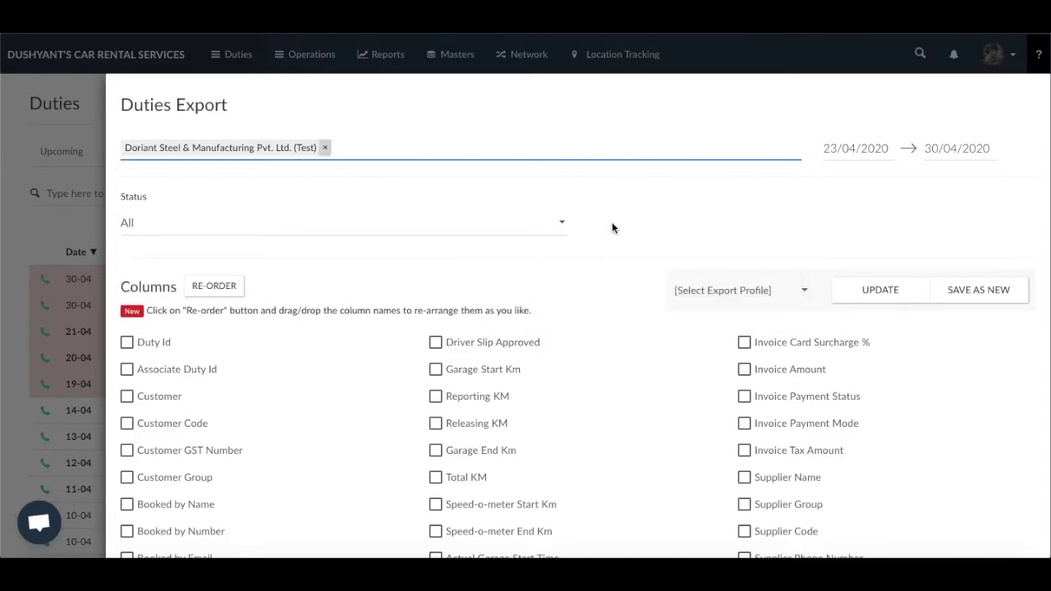
Set the export date range to 01/01/2020 through 31/01/2020
{"action": "left_click", "coordinate": [879, 152]}
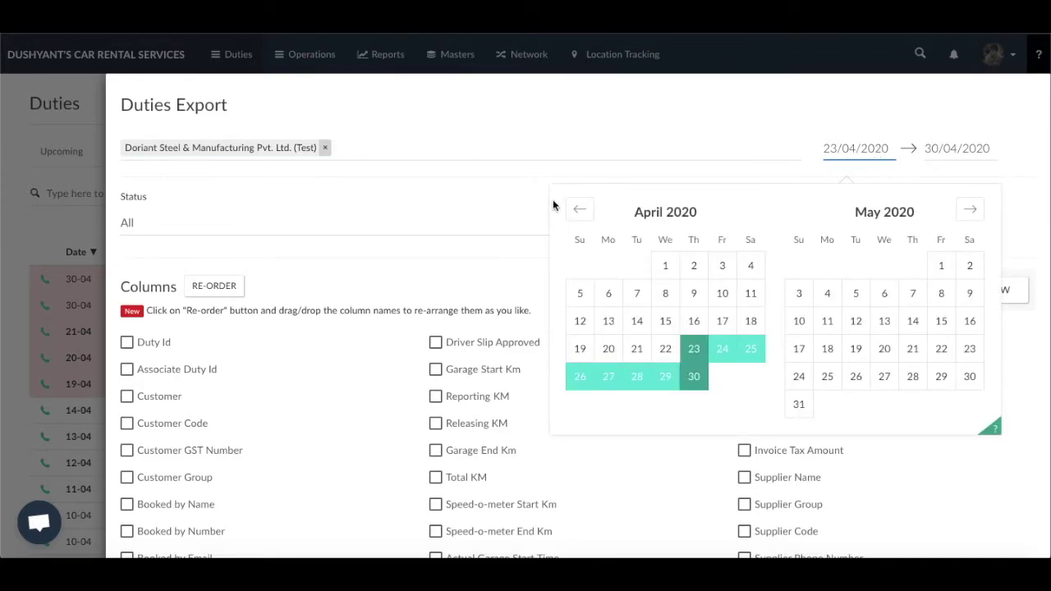
{"action": "left_click", "coordinate": [579, 211]}
{"action": "left_click", "coordinate": [580, 212]}
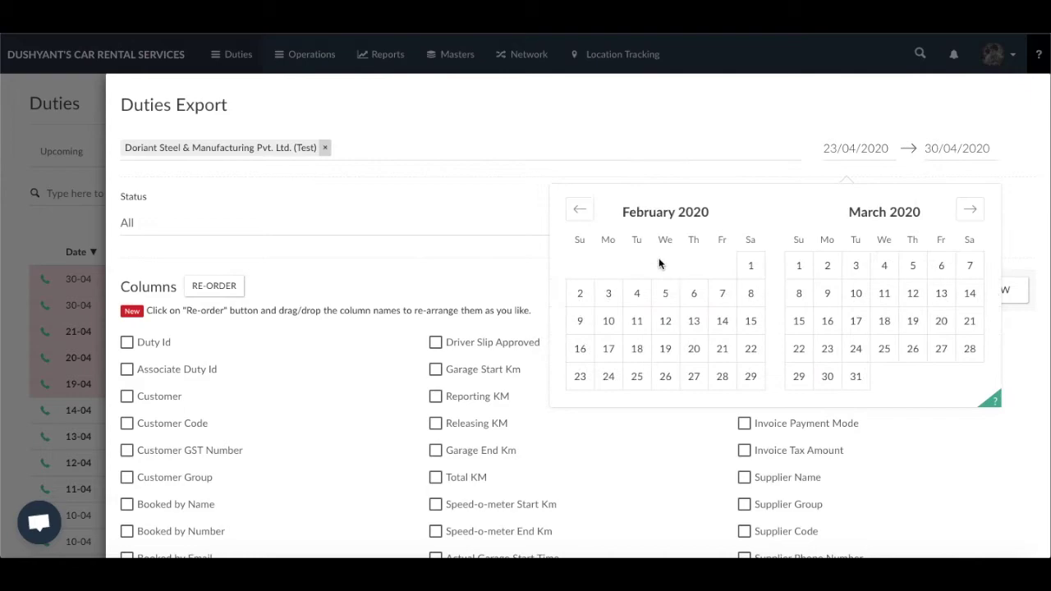
{"action": "left_click", "coordinate": [579, 210]}
{"action": "left_click", "coordinate": [665, 264]}
{"action": "left_click", "coordinate": [720, 378]}
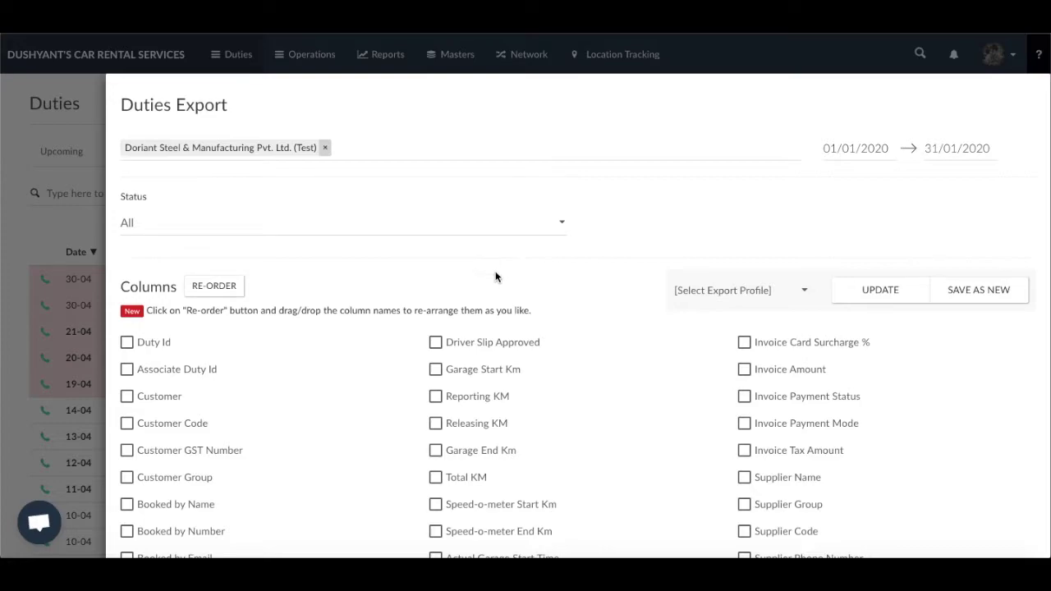
Tick Booked by Name, Booked by Number, and the Chargeable Driver Daily, OT, Outstation and Sunday allowance columns
{"action": "scroll", "coordinate": [495, 277], "scroll_direction": "down", "scroll_amount": 1}
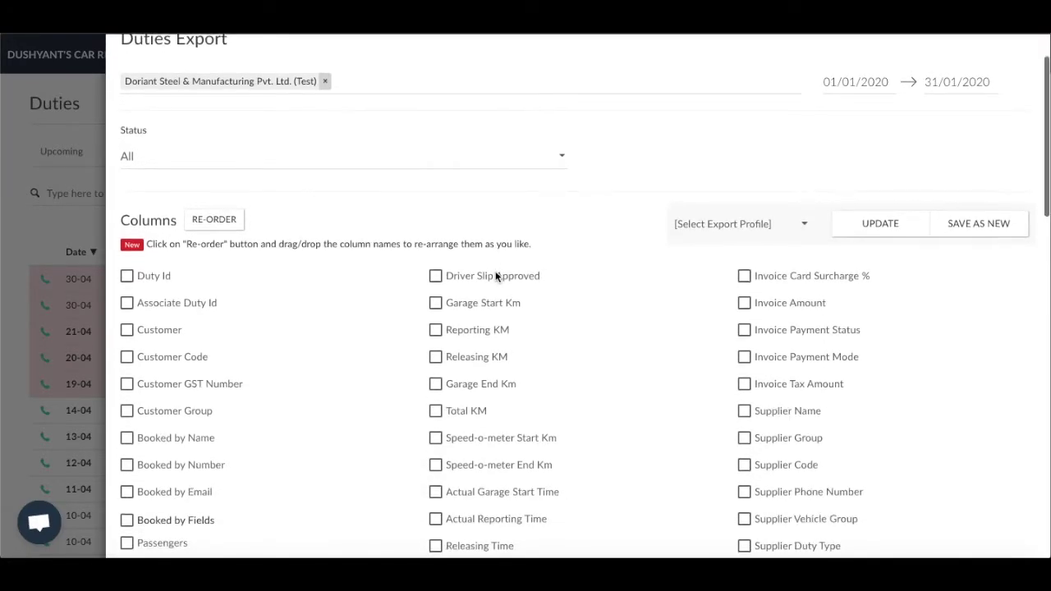
{"action": "scroll", "coordinate": [495, 277], "scroll_direction": "down", "scroll_amount": 1}
{"action": "scroll", "coordinate": [495, 276], "scroll_direction": "down", "scroll_amount": 2}
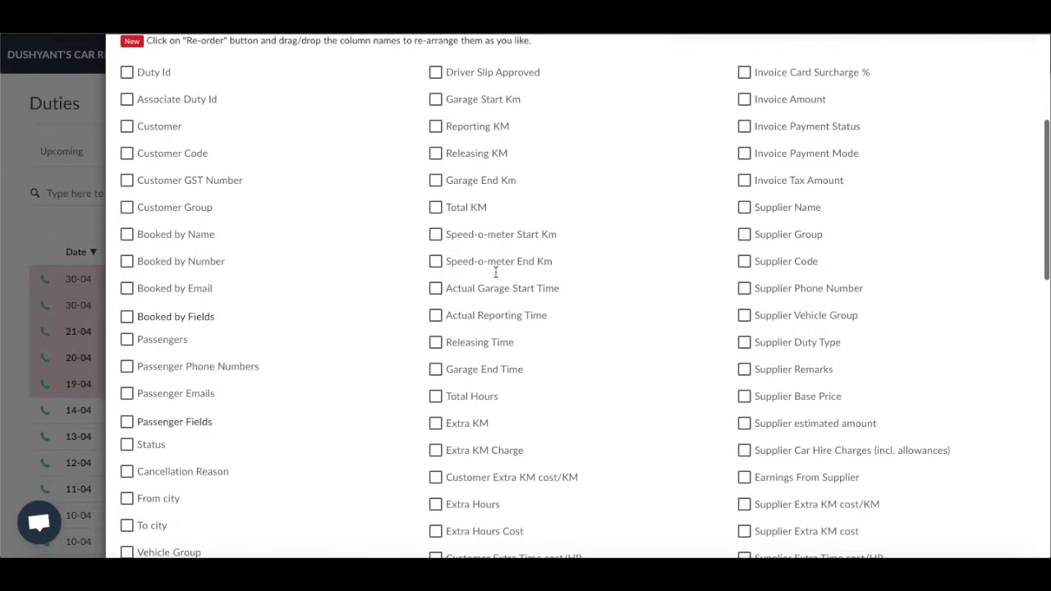
{"action": "scroll", "coordinate": [495, 273], "scroll_direction": "down", "scroll_amount": 1}
{"action": "left_click", "coordinate": [126, 161]}
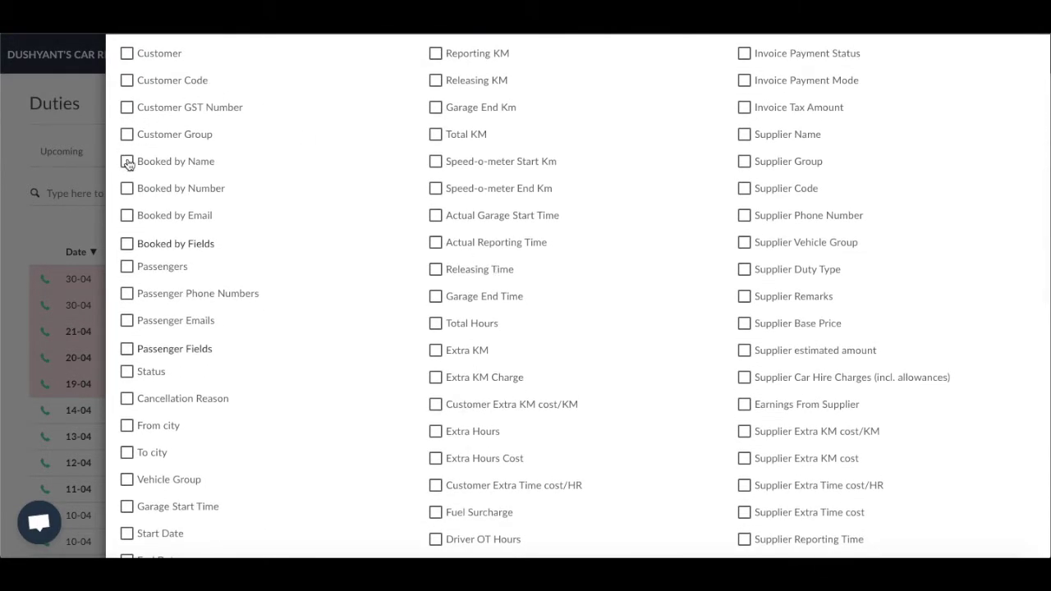
{"action": "left_click", "coordinate": [126, 188]}
{"action": "scroll", "coordinate": [356, 382], "scroll_direction": "down", "scroll_amount": 4}
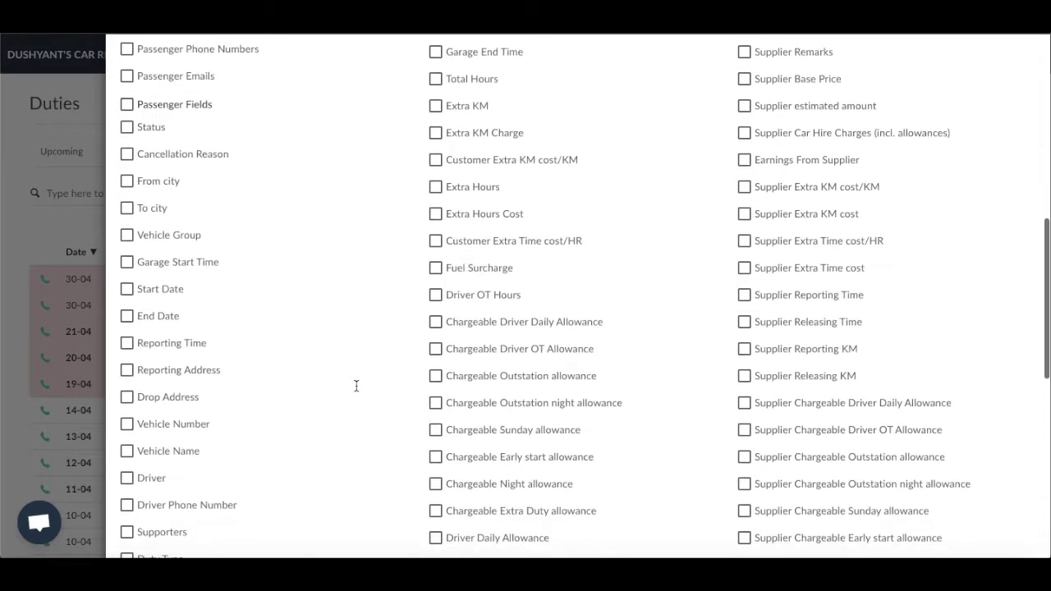
{"action": "left_click", "coordinate": [436, 297]}
{"action": "left_click", "coordinate": [436, 324]}
{"action": "left_click", "coordinate": [436, 352]}
{"action": "left_click", "coordinate": [435, 405]}
{"action": "scroll", "coordinate": [436, 406], "scroll_direction": "up", "scroll_amount": 4}
{"action": "scroll", "coordinate": [438, 416], "scroll_direction": "up", "scroll_amount": 3}
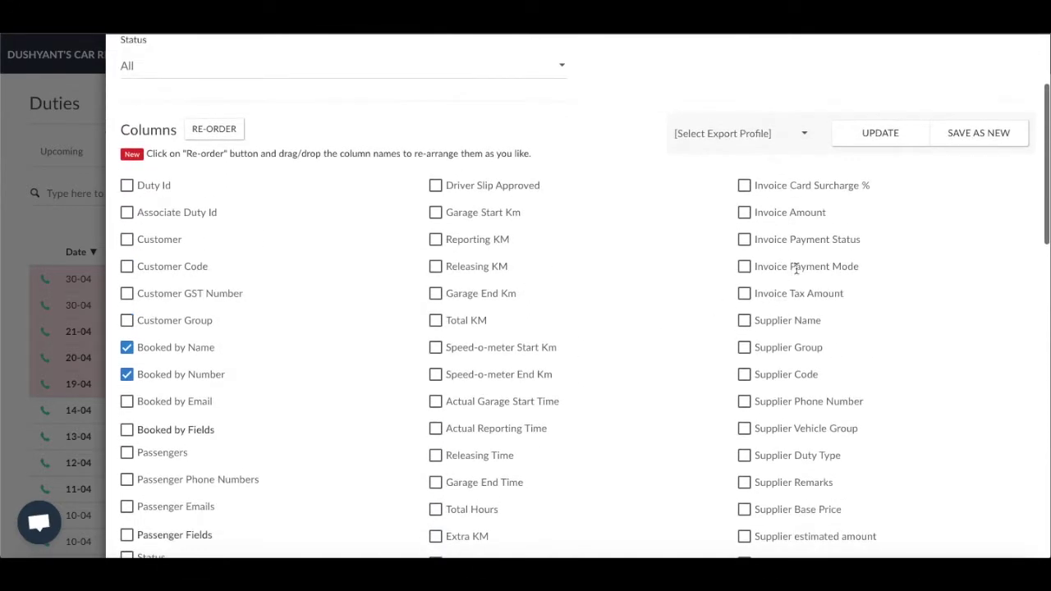
Save the column selection as a new export profile named '1allowance'
{"action": "left_click", "coordinate": [948, 134]}
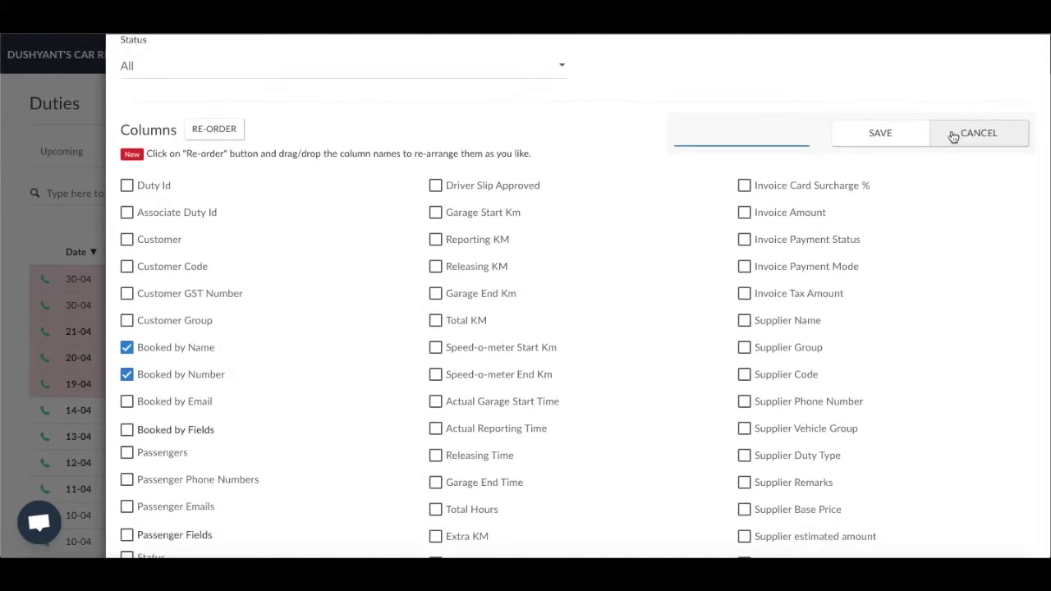
{"action": "type", "text": "1"}
{"action": "type", "text": "allowance"}
{"action": "left_click", "coordinate": [877, 138]}
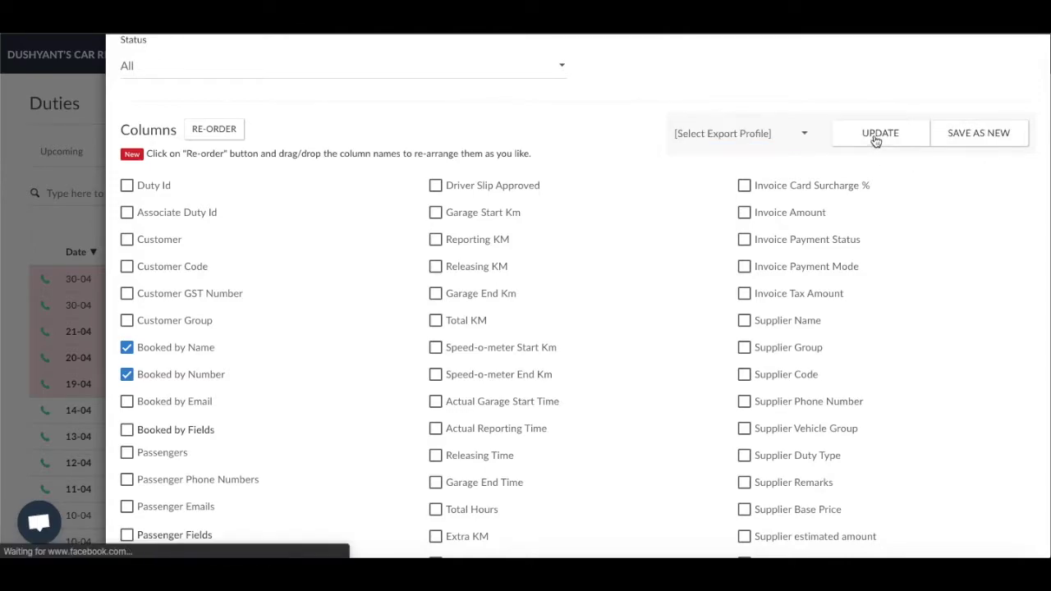
{"action": "scroll", "coordinate": [881, 284], "scroll_direction": "down", "scroll_amount": 4}
{"action": "scroll", "coordinate": [882, 284], "scroll_direction": "down", "scroll_amount": 5}
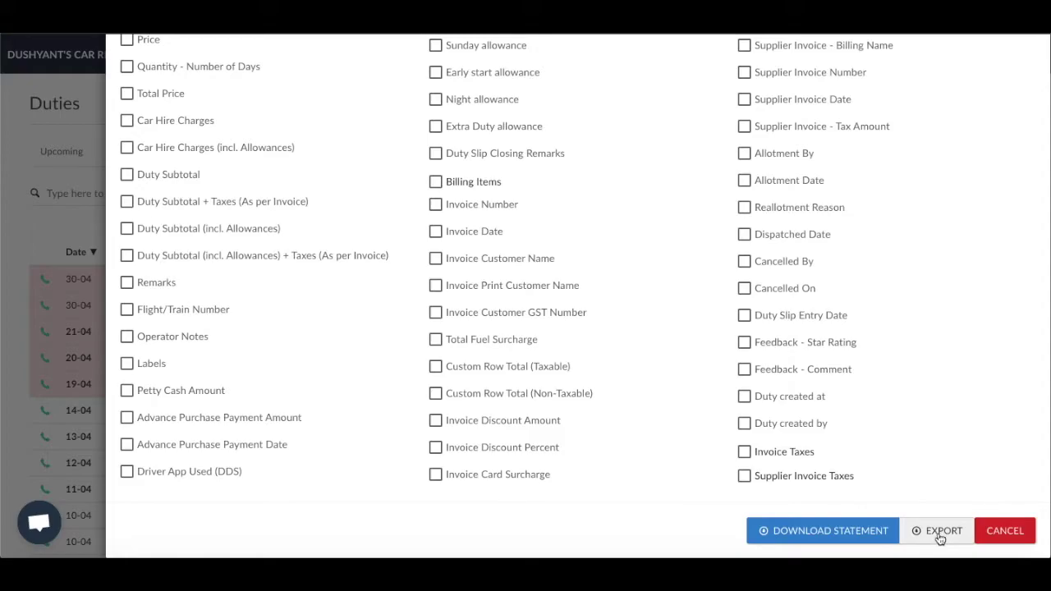
Cancel the Duties Export panel without exporting and bring up the Operations menu
{"action": "left_click", "coordinate": [996, 532]}
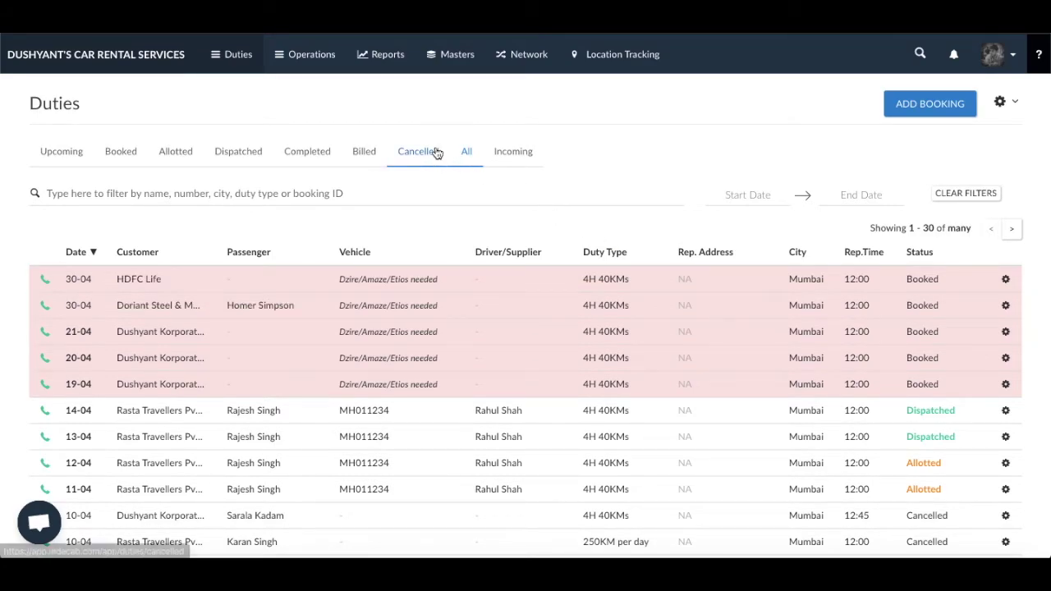
{"action": "left_click", "coordinate": [314, 56]}
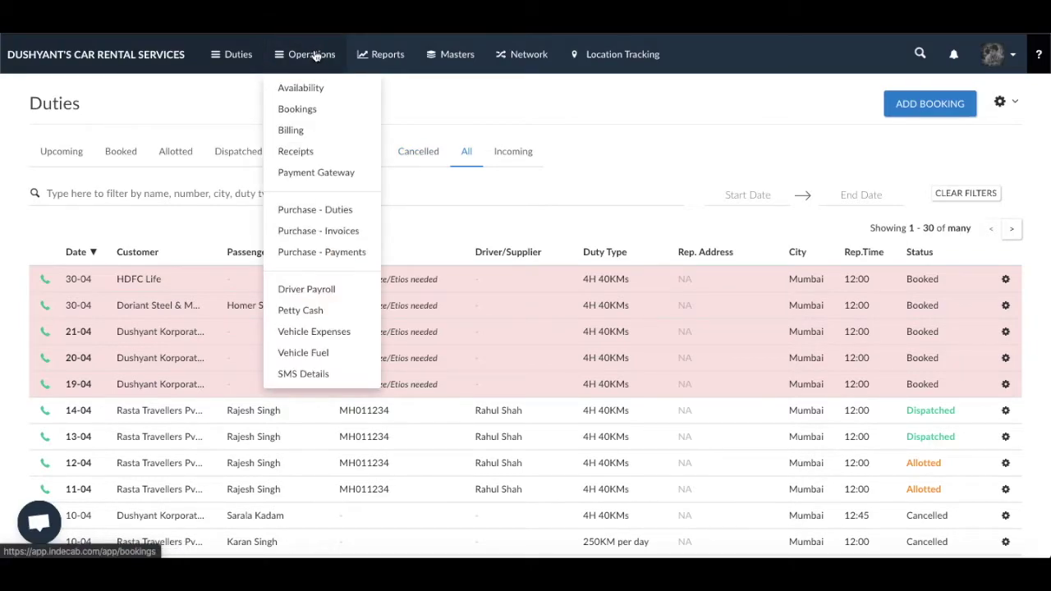
On the Billing page, open the Export Invoices dialog from the gear menu
{"action": "left_click", "coordinate": [288, 136]}
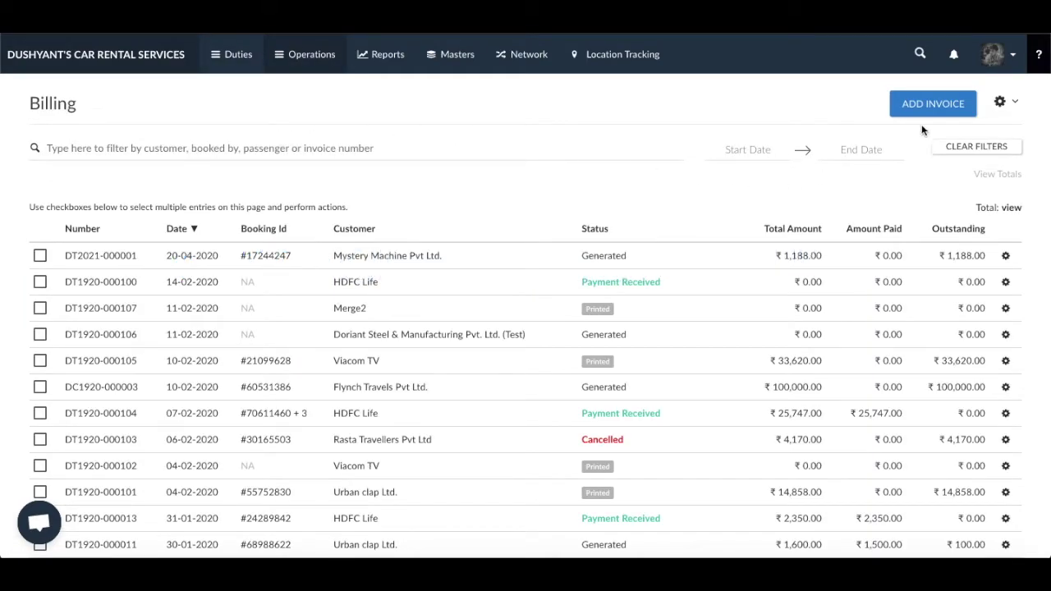
{"action": "left_click", "coordinate": [1011, 104]}
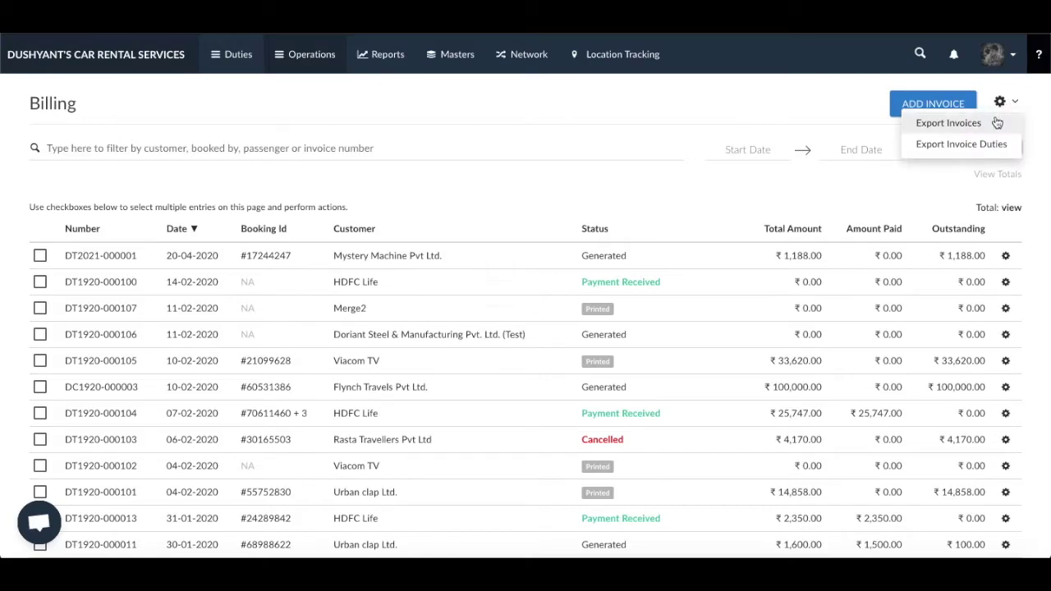
{"action": "left_click", "coordinate": [948, 123]}
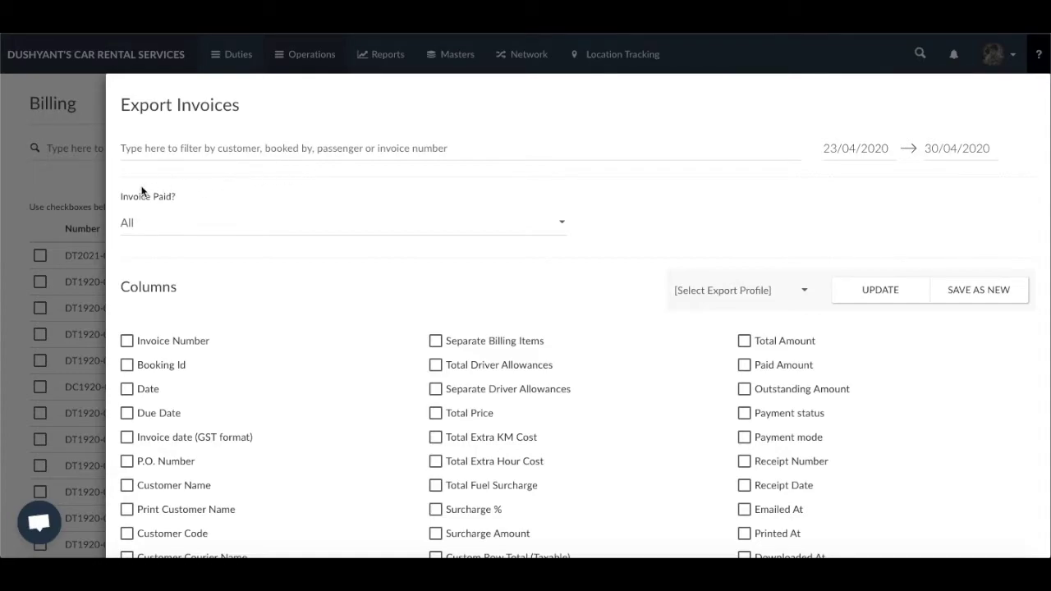
Leave the Invoice Paid? filter at All, cancel the invoice export, and bring up Operations
{"action": "left_click", "coordinate": [534, 225]}
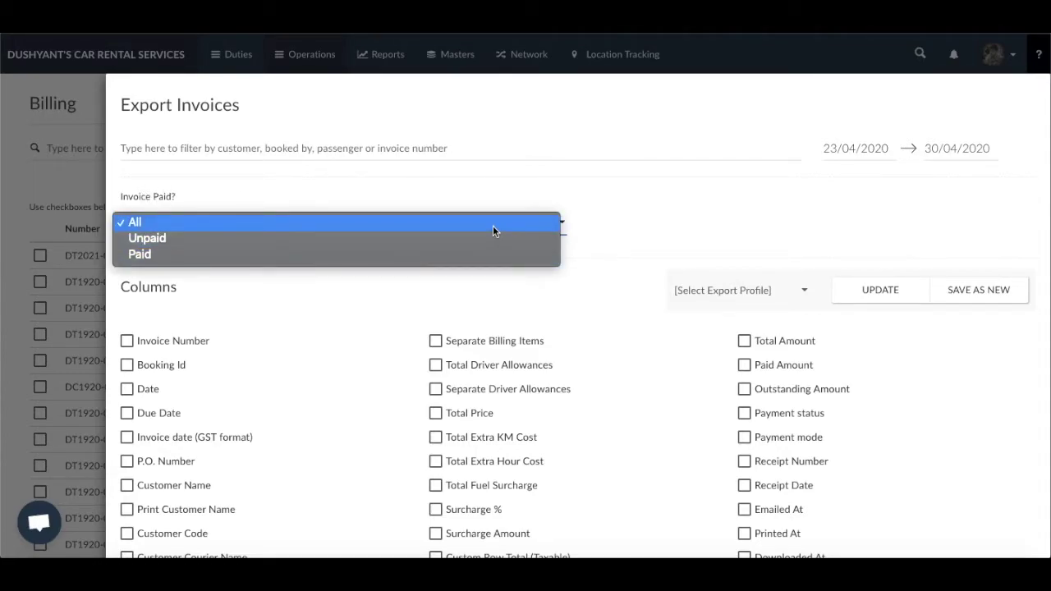
{"action": "left_click", "coordinate": [599, 201]}
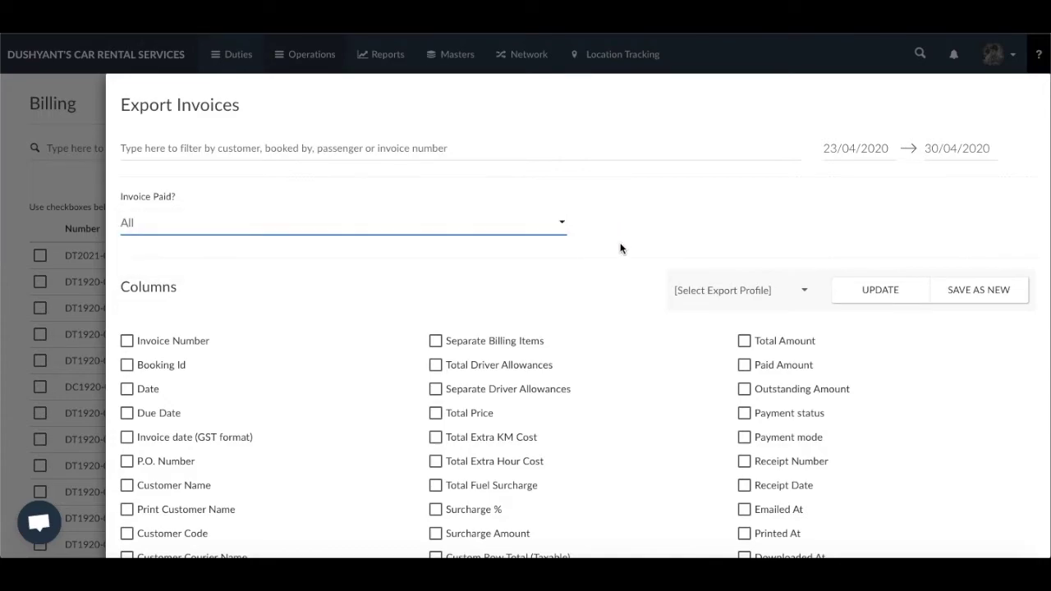
{"action": "scroll", "coordinate": [620, 246], "scroll_direction": "down", "scroll_amount": 5}
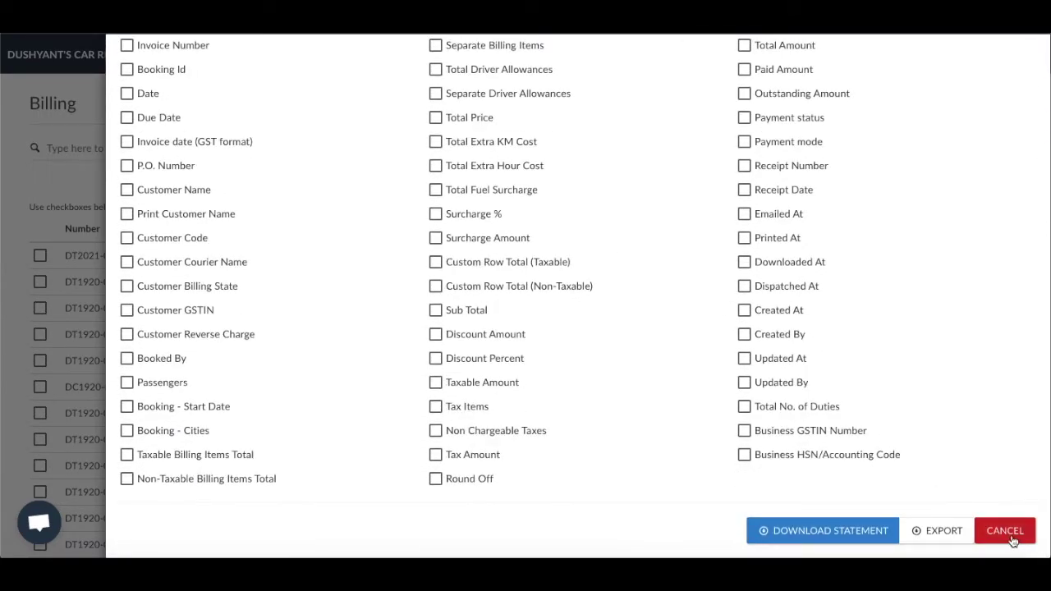
{"action": "left_click", "coordinate": [1011, 536]}
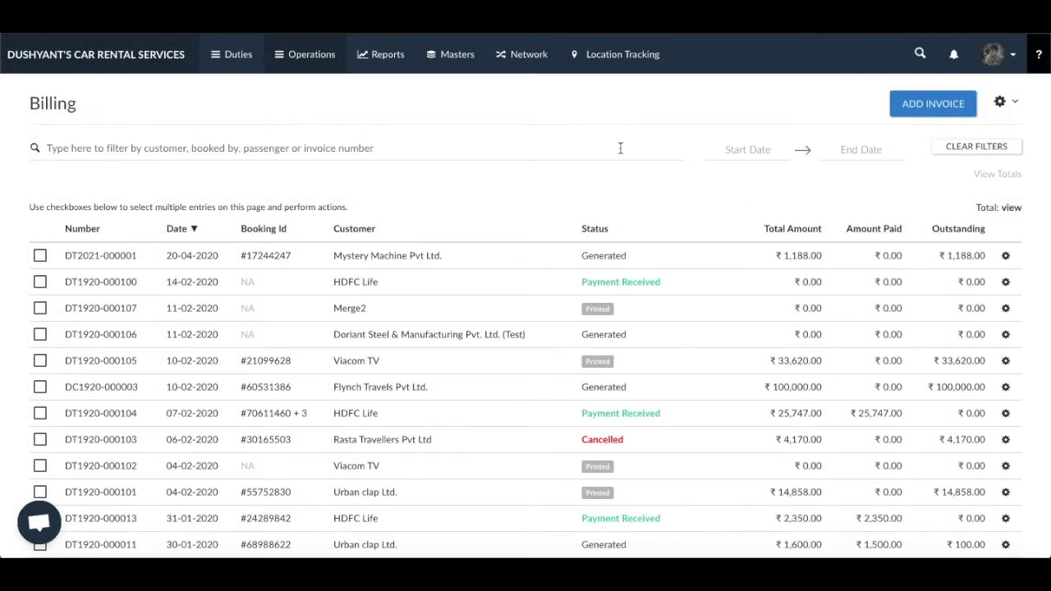
{"action": "left_click", "coordinate": [310, 57]}
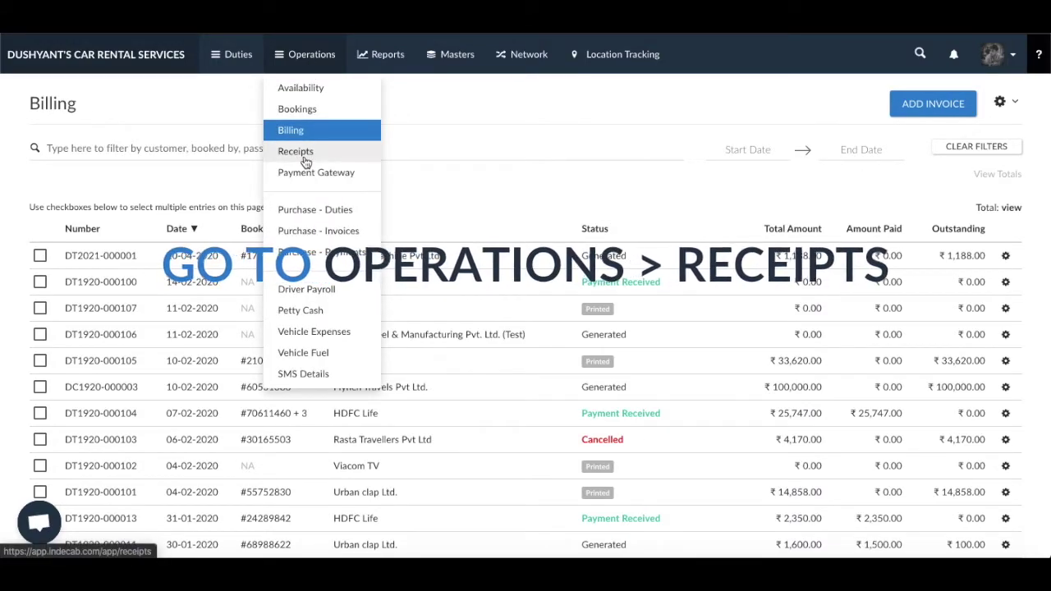
Open Export Receipts from the Receipts page, leaving Type of Payments set to All
{"action": "left_click", "coordinate": [332, 153]}
{"action": "mouse_move", "coordinate": [1001, 103]}
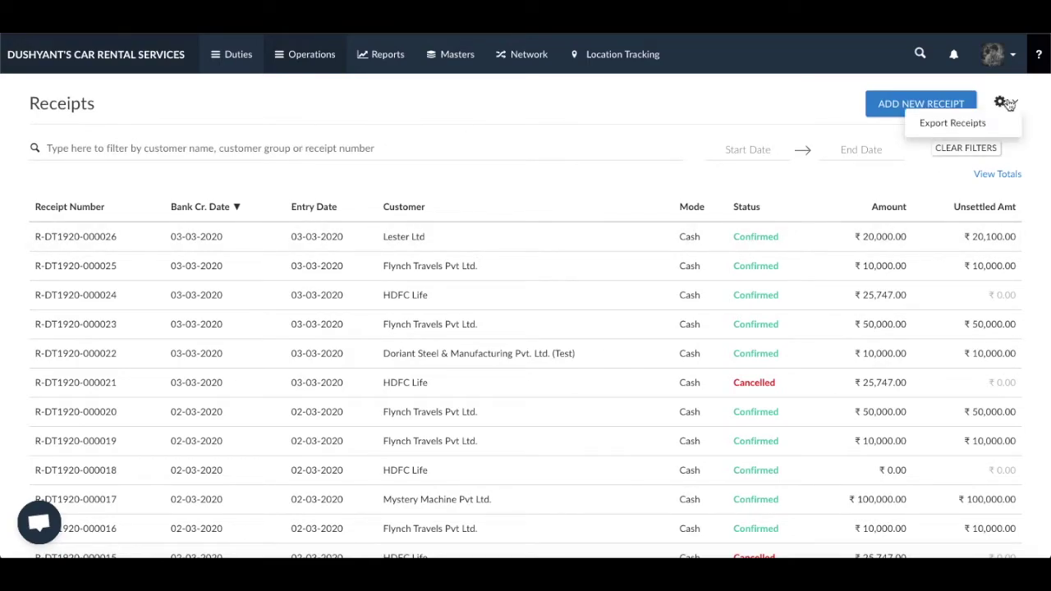
{"action": "left_click", "coordinate": [953, 122]}
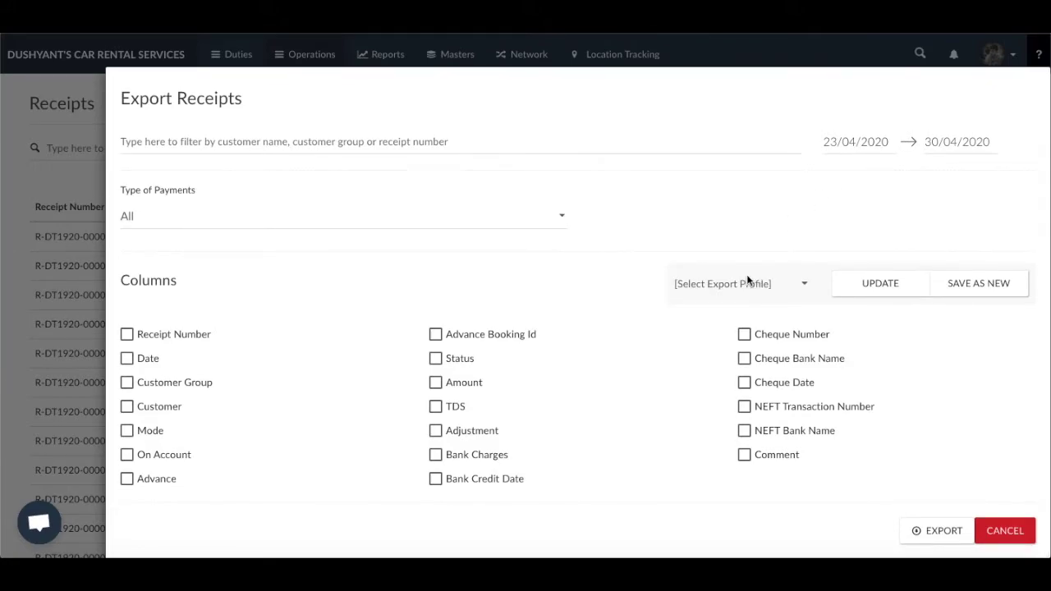
{"action": "left_click", "coordinate": [562, 216]}
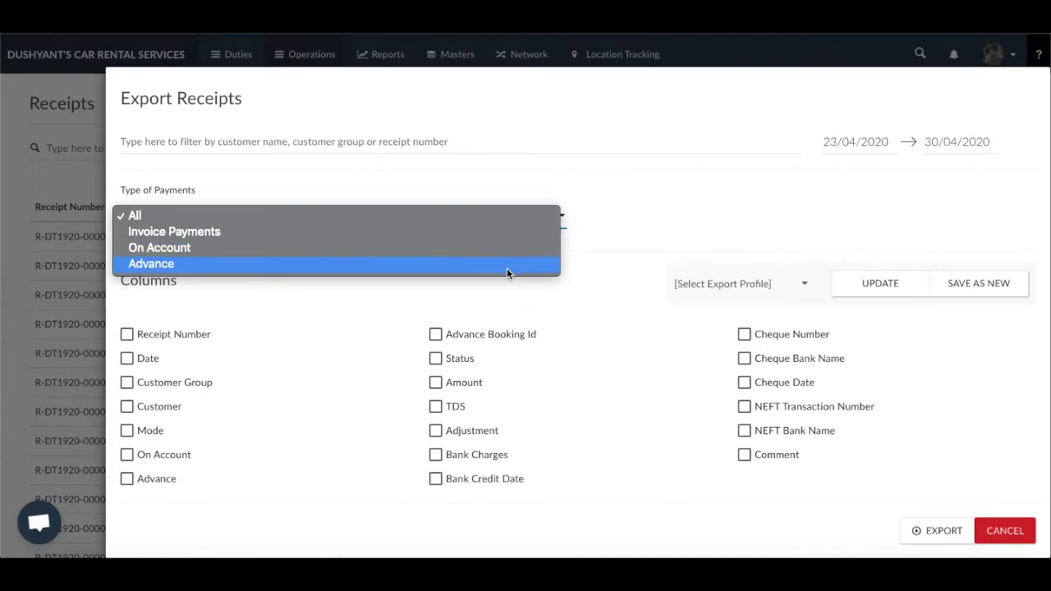
{"action": "left_click", "coordinate": [598, 299]}
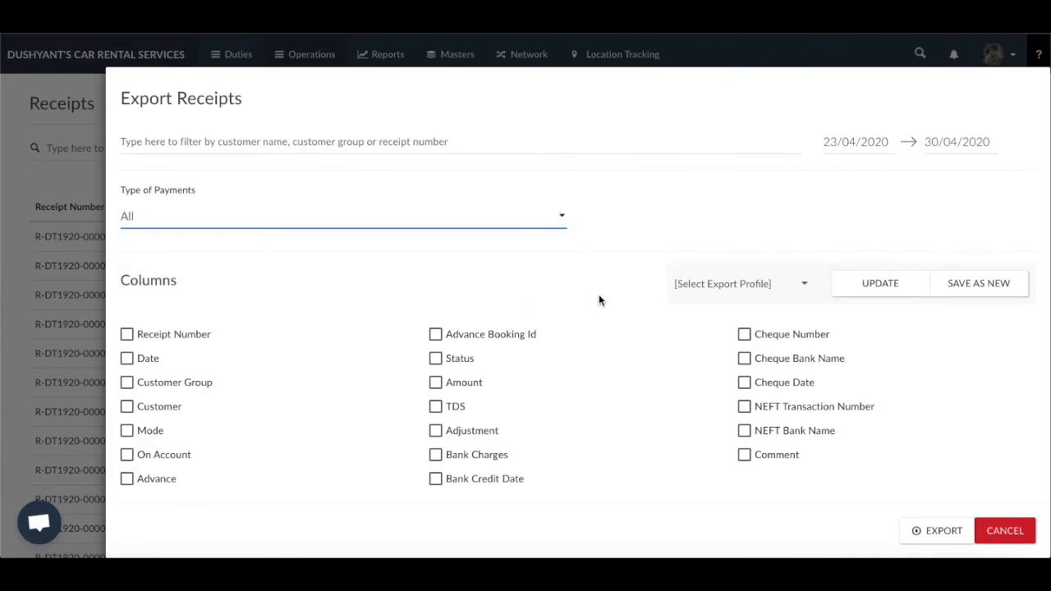
{"action": "right_click", "coordinate": [598, 295]}
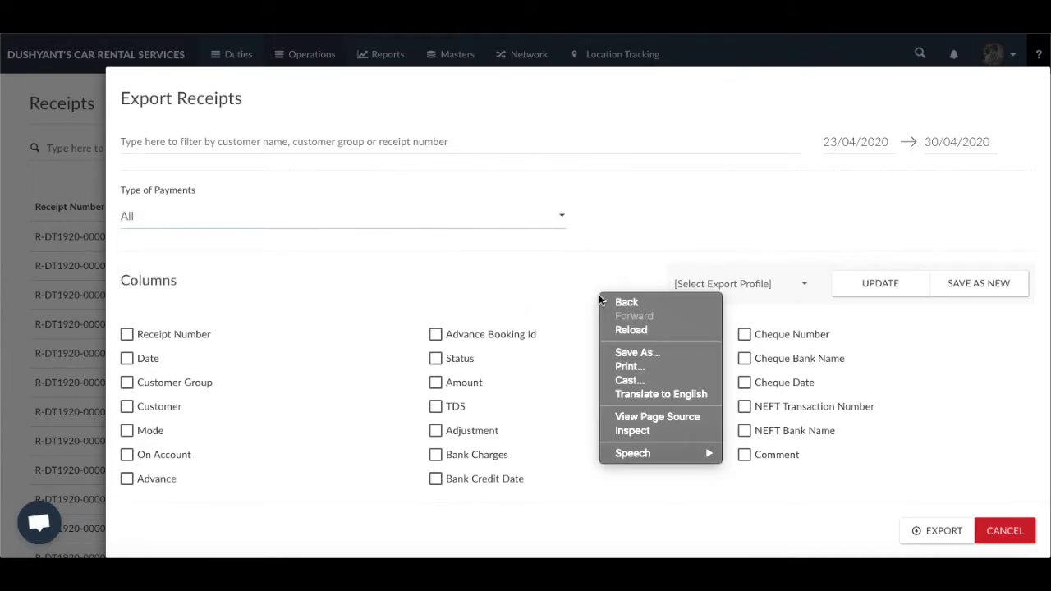
{"action": "left_click", "coordinate": [607, 248]}
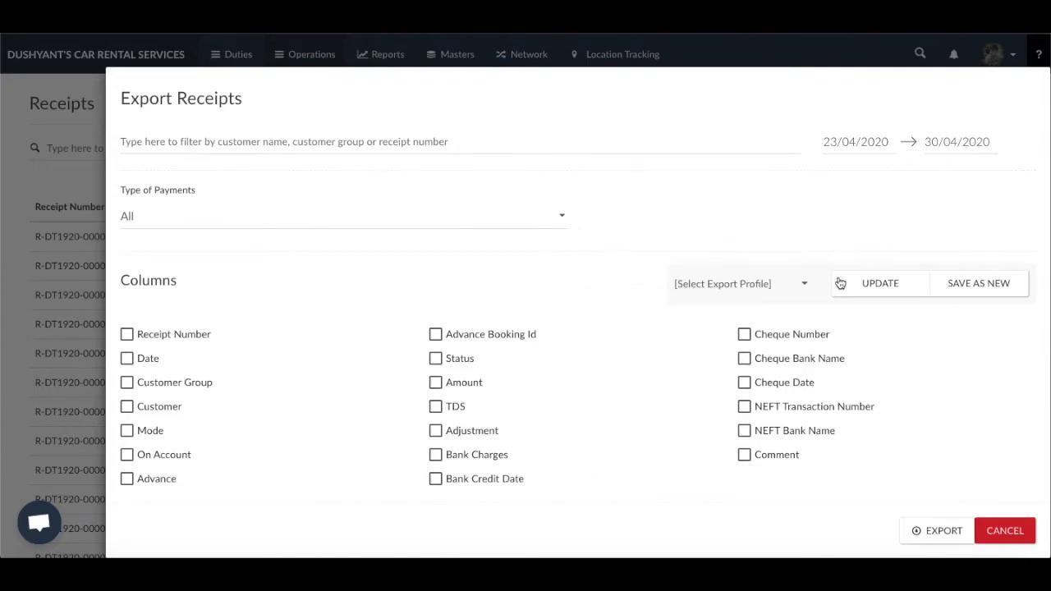
Cancel the receipts export, then open and cancel the Payment Gateway export dialog
{"action": "left_click", "coordinate": [995, 535]}
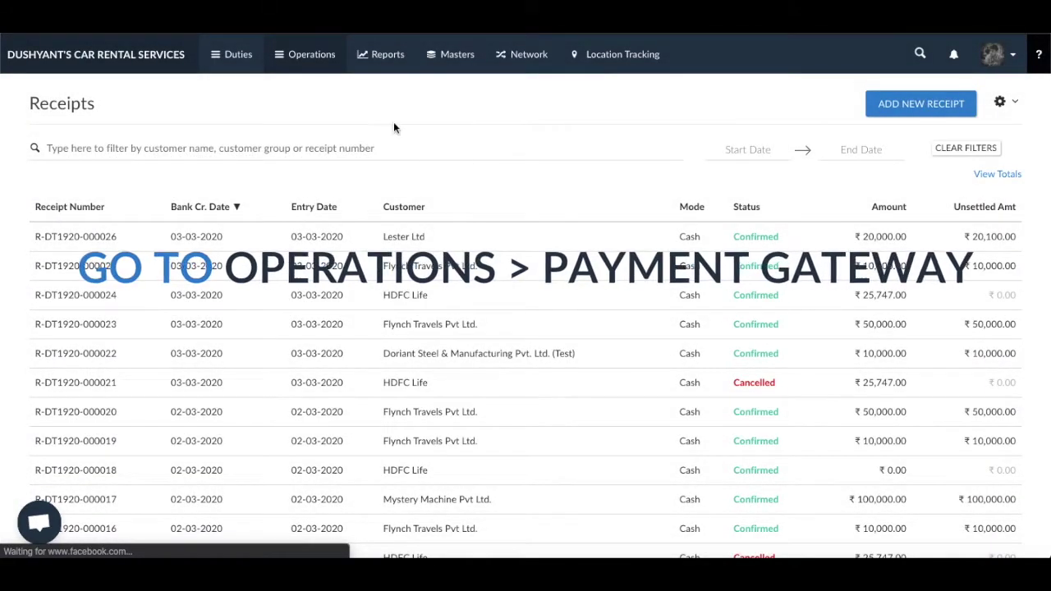
{"action": "left_click", "coordinate": [311, 64]}
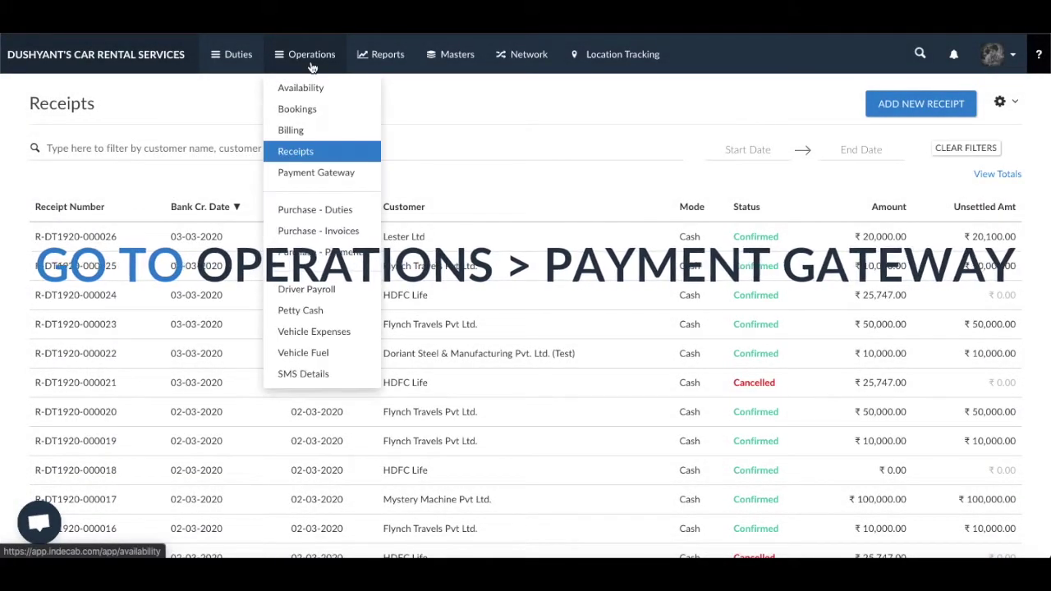
{"action": "left_click", "coordinate": [305, 174]}
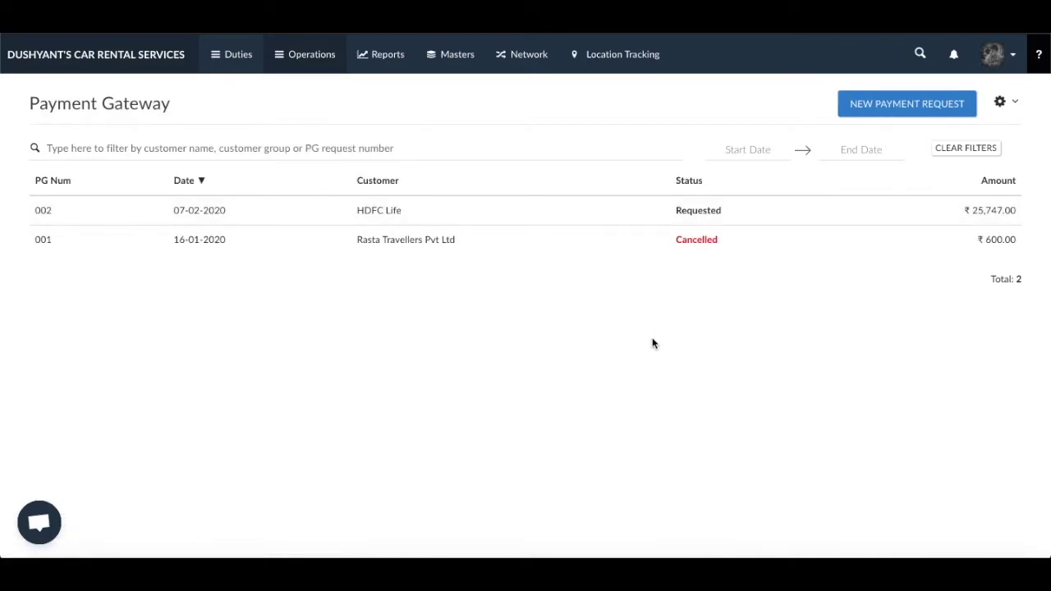
{"action": "left_click", "coordinate": [1002, 101]}
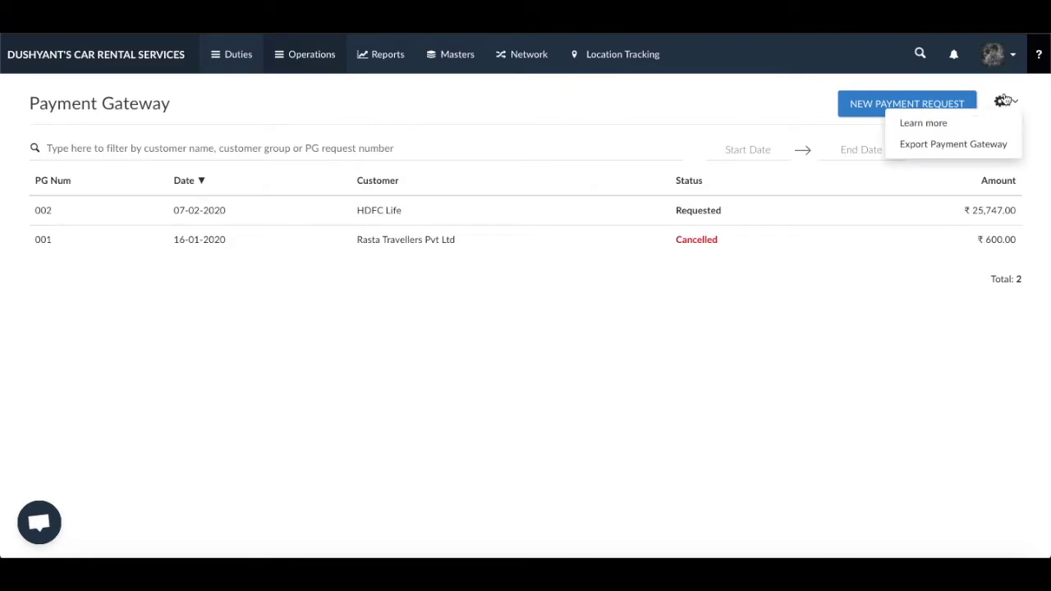
{"action": "left_click", "coordinate": [995, 143]}
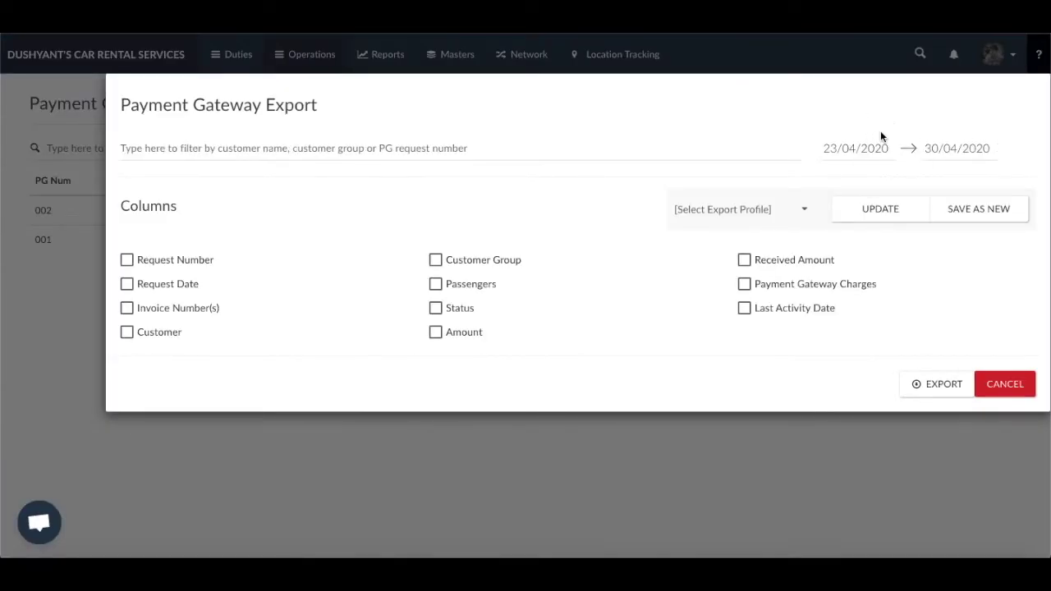
{"action": "left_click", "coordinate": [1004, 392]}
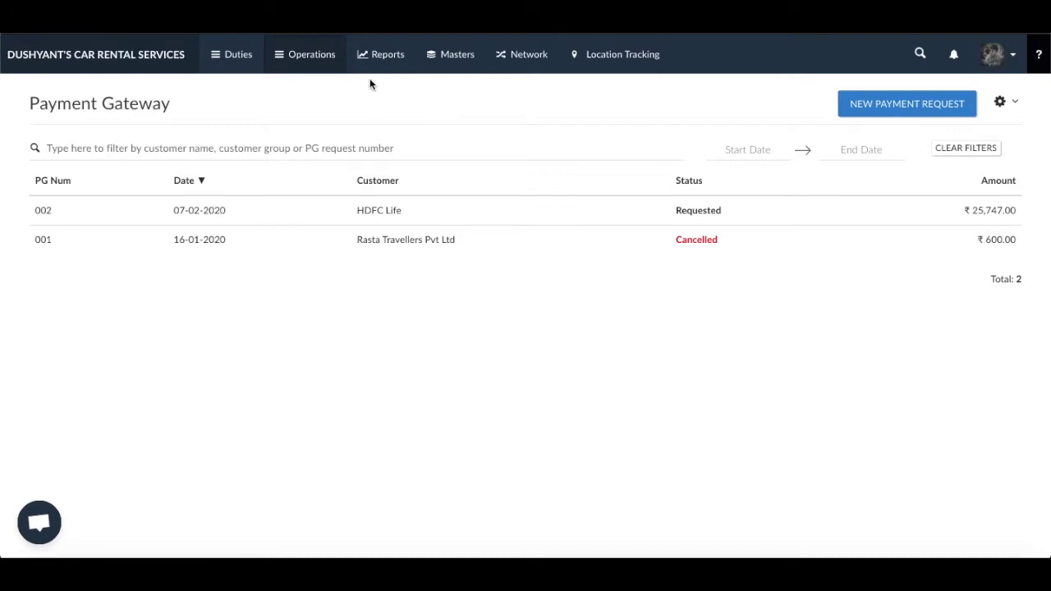
{"action": "mouse_move", "coordinate": [320, 58]}
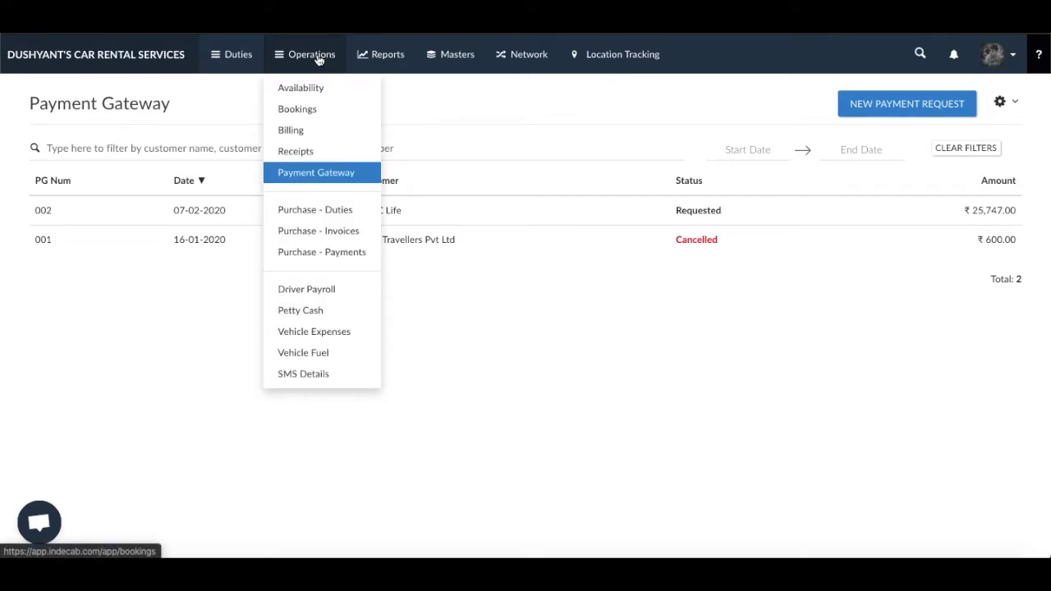
On Purchase - Duties, open its Duties Export, review all columns, and cancel without exporting
{"action": "left_click", "coordinate": [335, 208]}
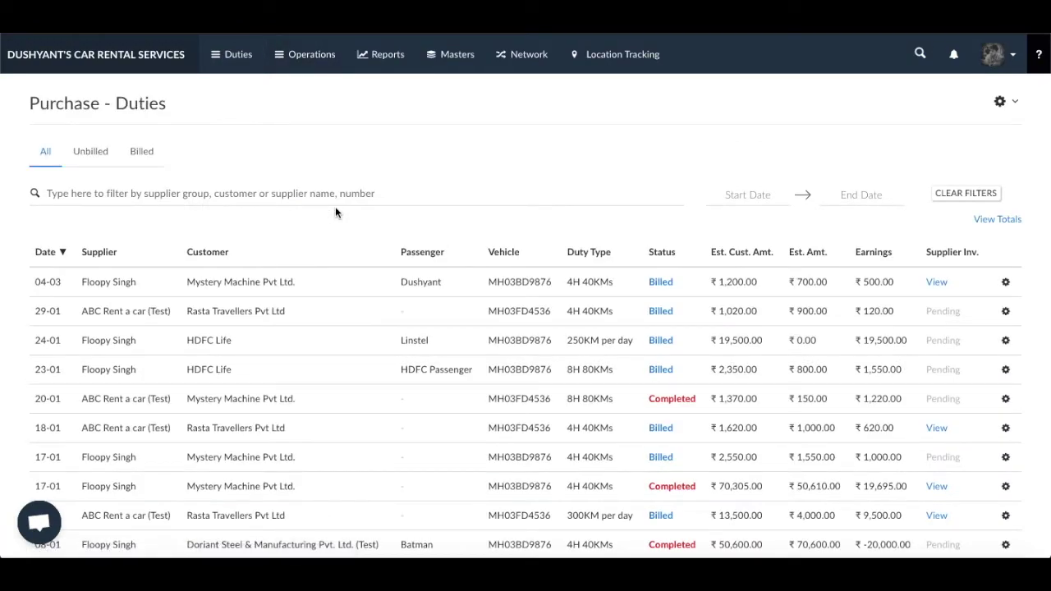
{"action": "left_click", "coordinate": [1002, 103]}
{"action": "left_click", "coordinate": [999, 122]}
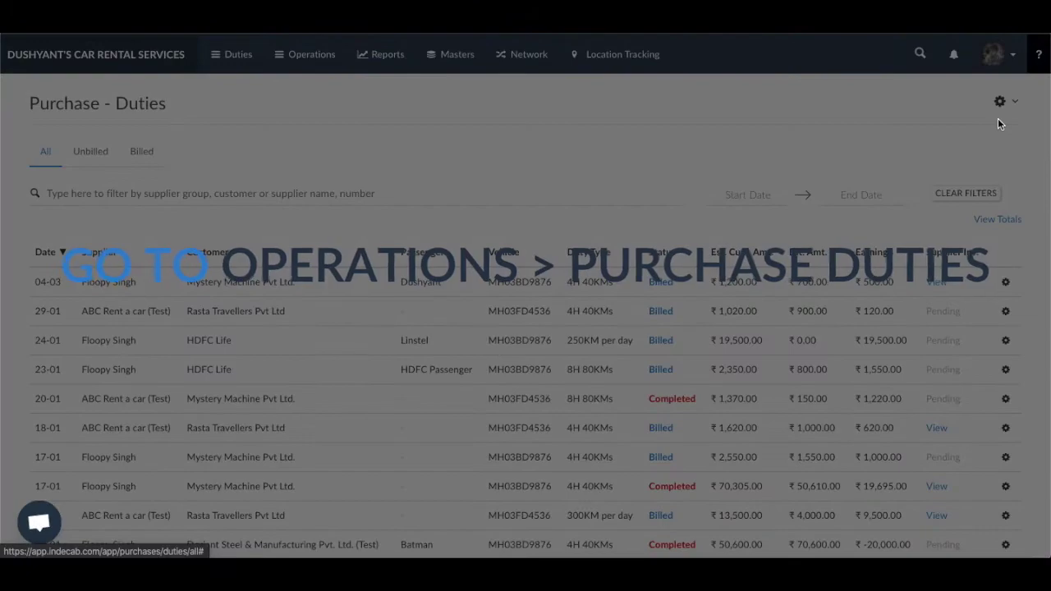
{"action": "scroll", "coordinate": [879, 151], "scroll_direction": "down", "scroll_amount": 1}
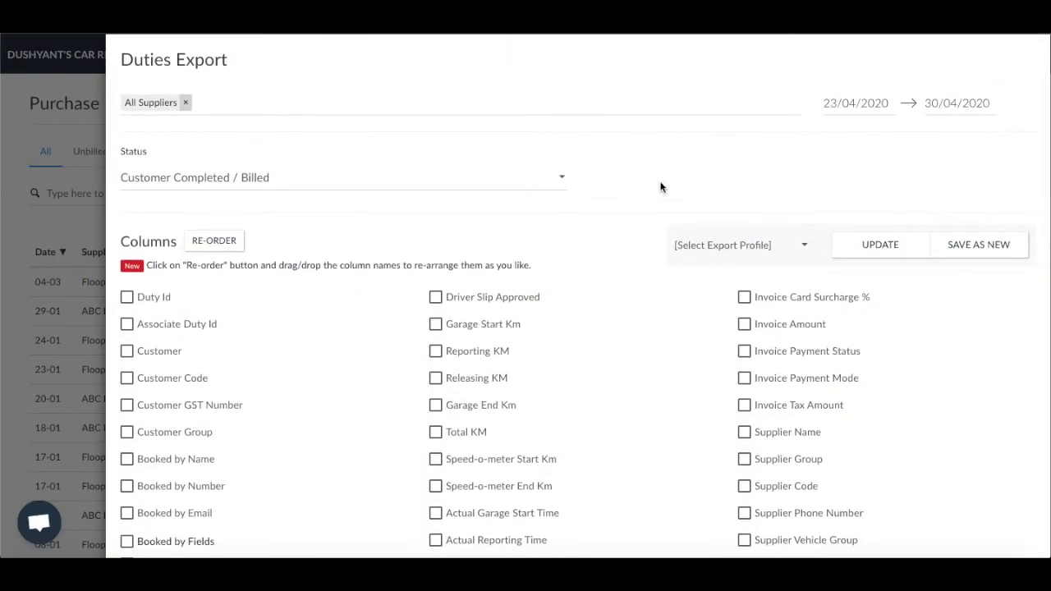
{"action": "scroll", "coordinate": [600, 342], "scroll_direction": "down", "scroll_amount": 2}
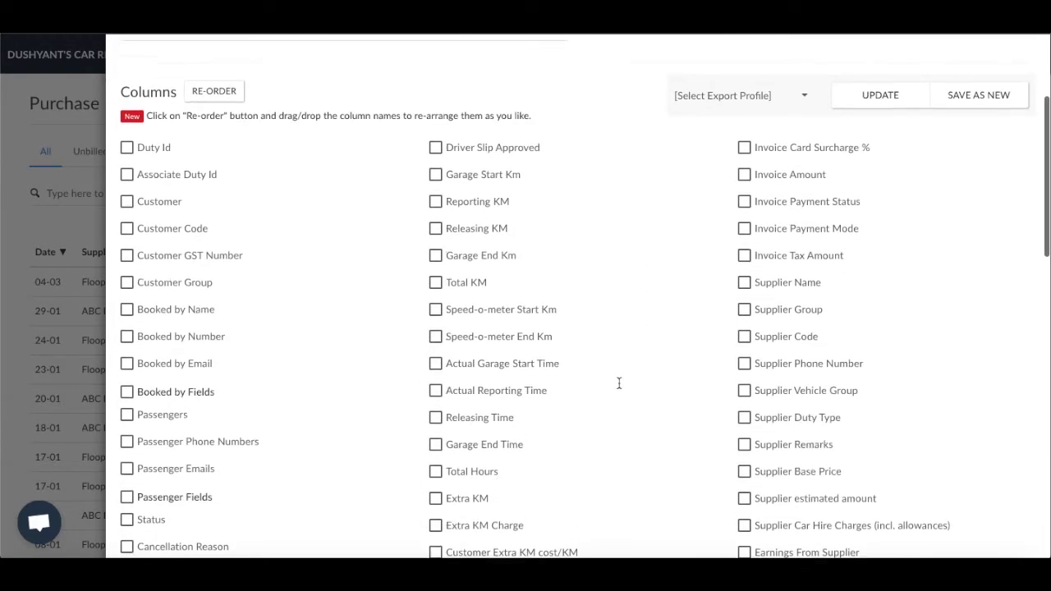
{"action": "scroll", "coordinate": [619, 382], "scroll_direction": "up", "scroll_amount": 2}
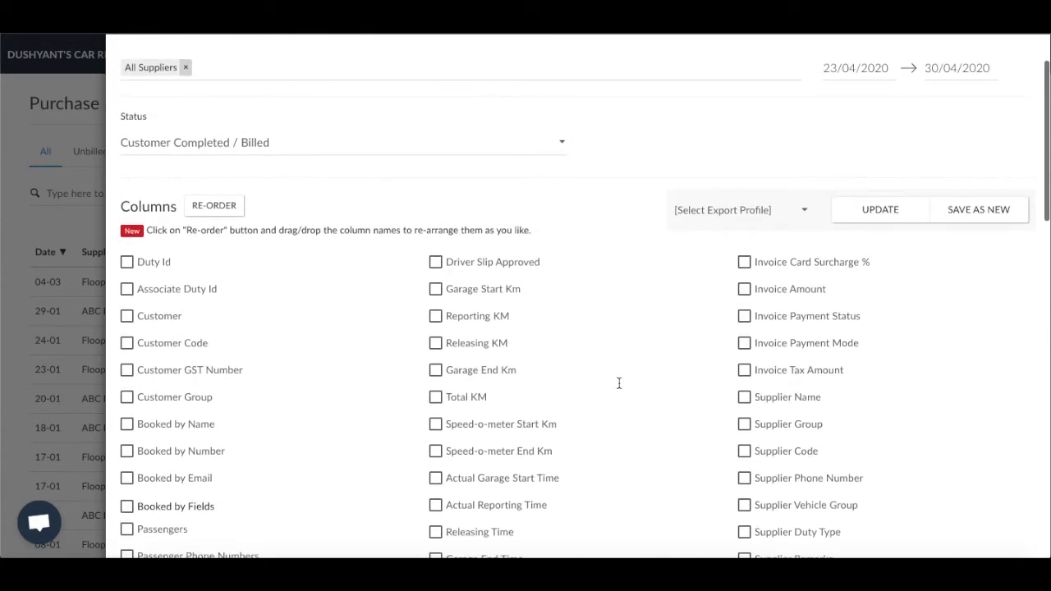
{"action": "scroll", "coordinate": [619, 383], "scroll_direction": "down", "scroll_amount": 1}
{"action": "scroll", "coordinate": [619, 382], "scroll_direction": "down", "scroll_amount": 20}
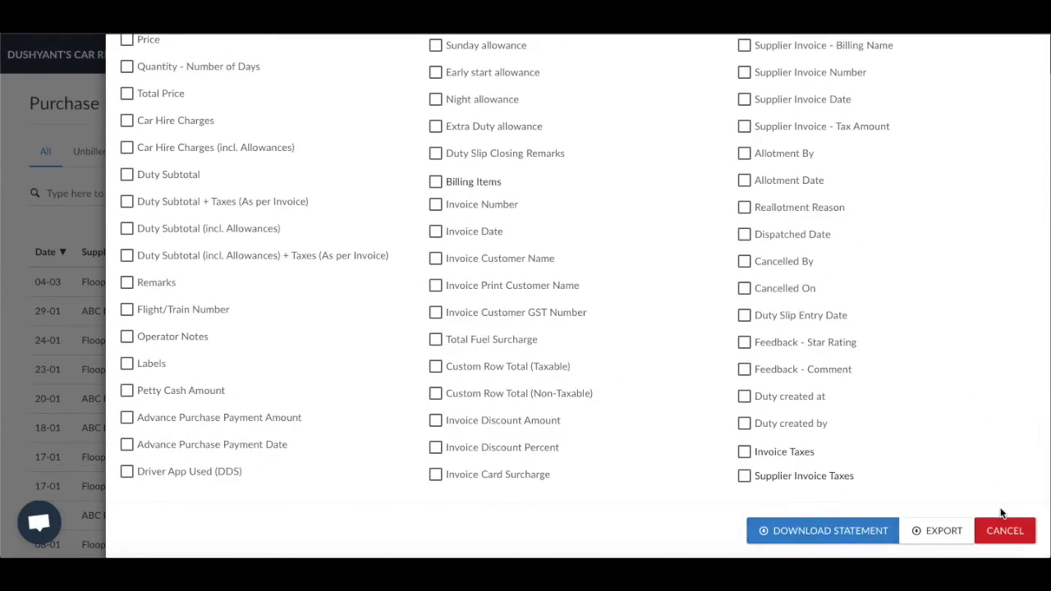
{"action": "left_click", "coordinate": [1006, 530]}
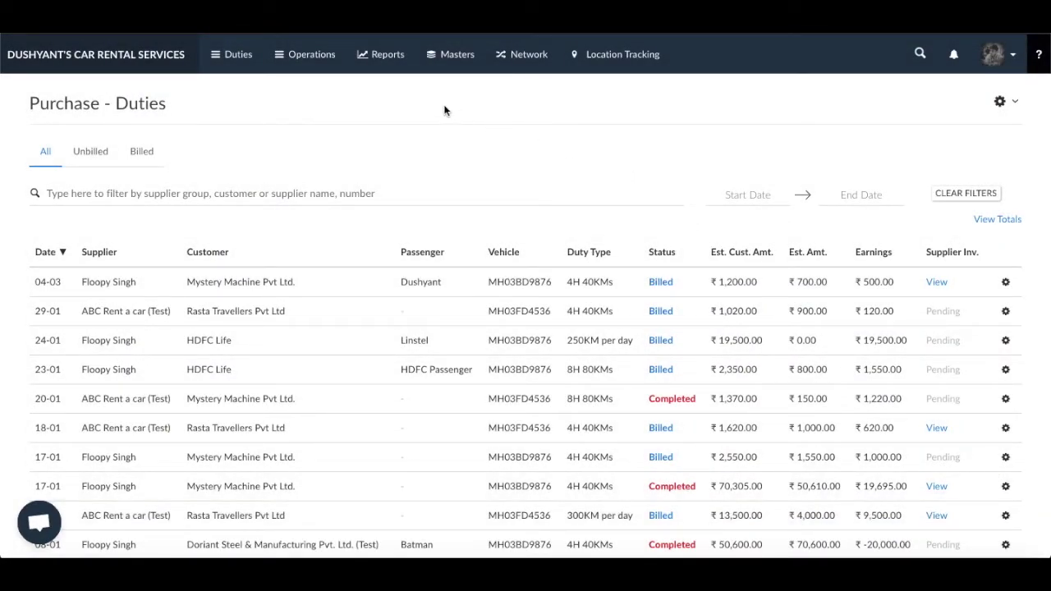
Open Export Purchases from Purchase - Invoices, keep Purchase Status at All, and cancel
{"action": "left_click", "coordinate": [312, 54]}
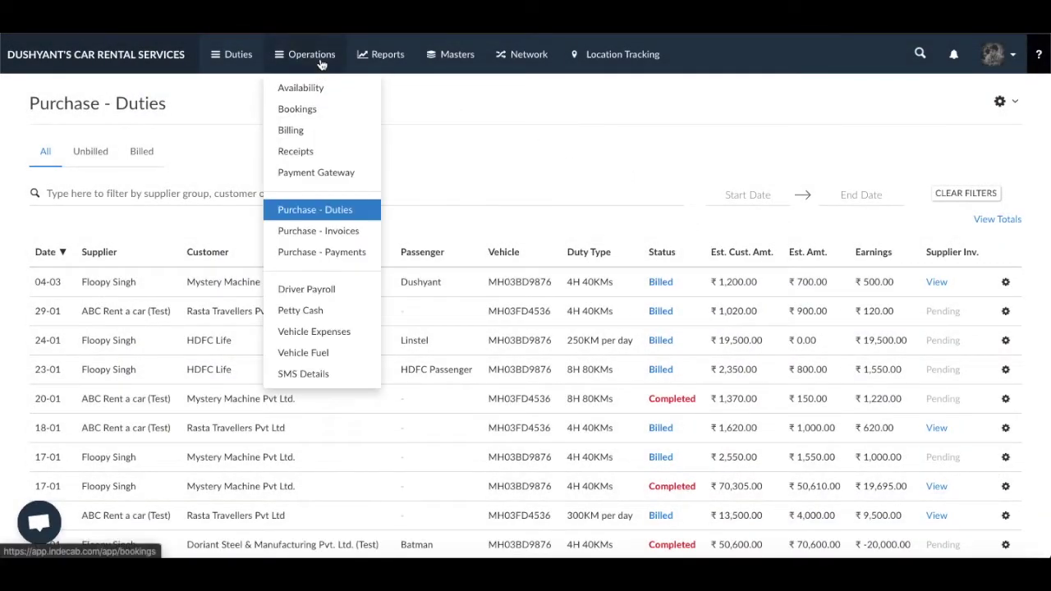
{"action": "left_click", "coordinate": [315, 233]}
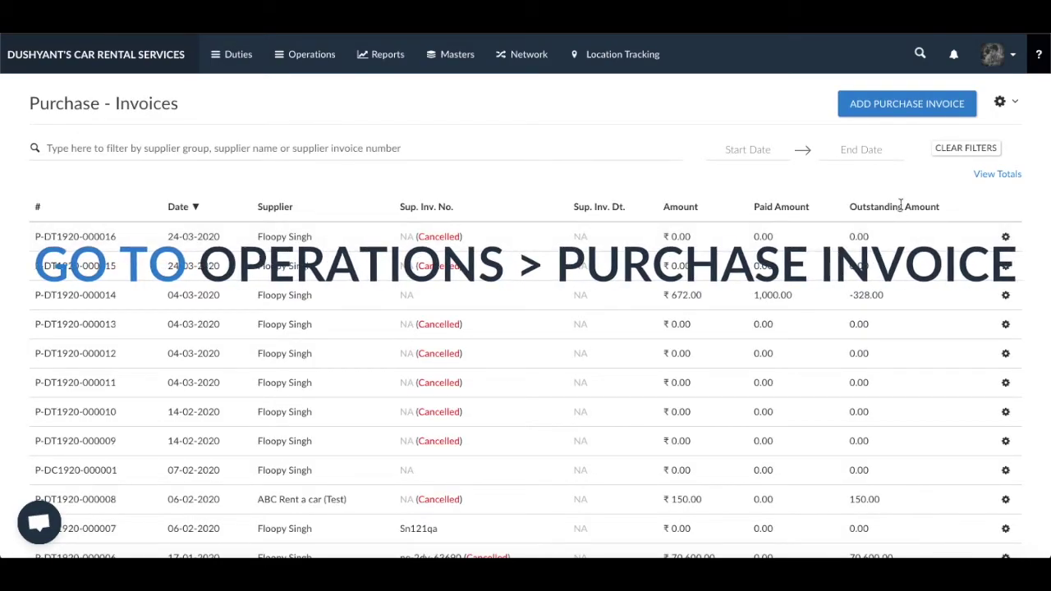
{"action": "left_click", "coordinate": [1004, 106]}
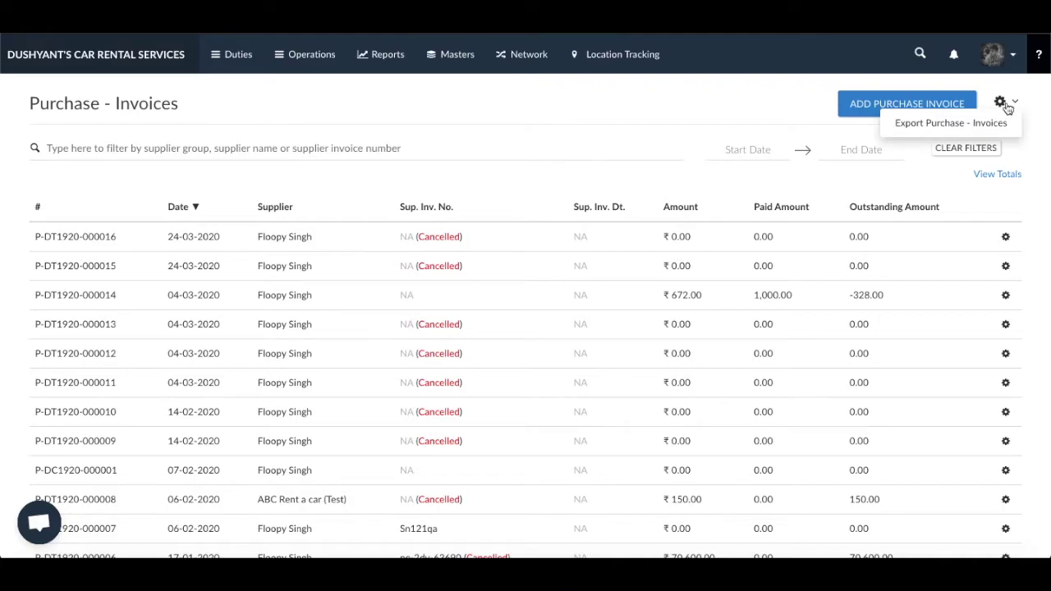
{"action": "left_click", "coordinate": [989, 123]}
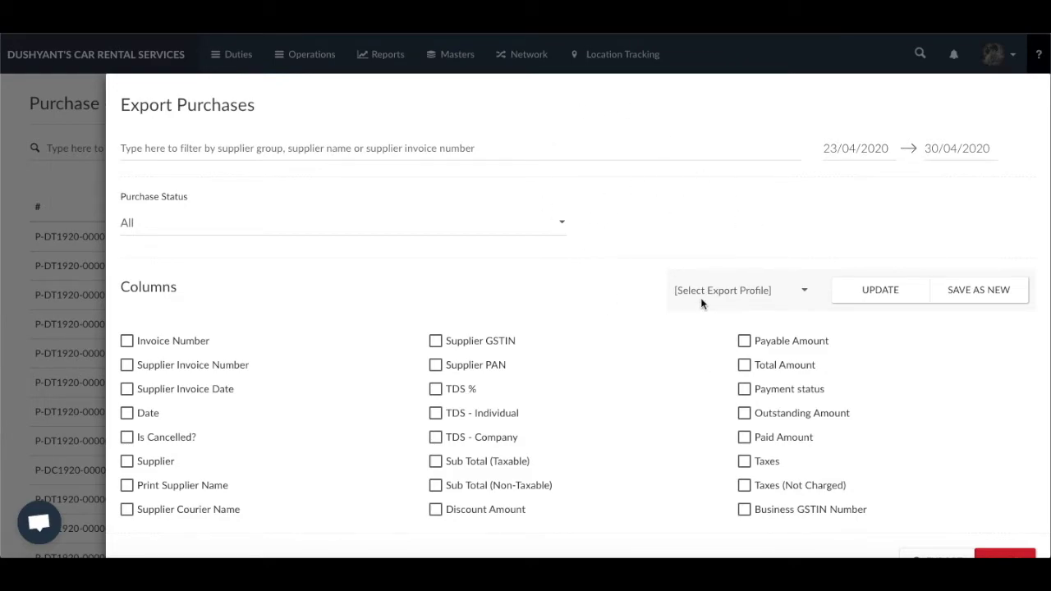
{"action": "scroll", "coordinate": [701, 300], "scroll_direction": "down", "scroll_amount": 1}
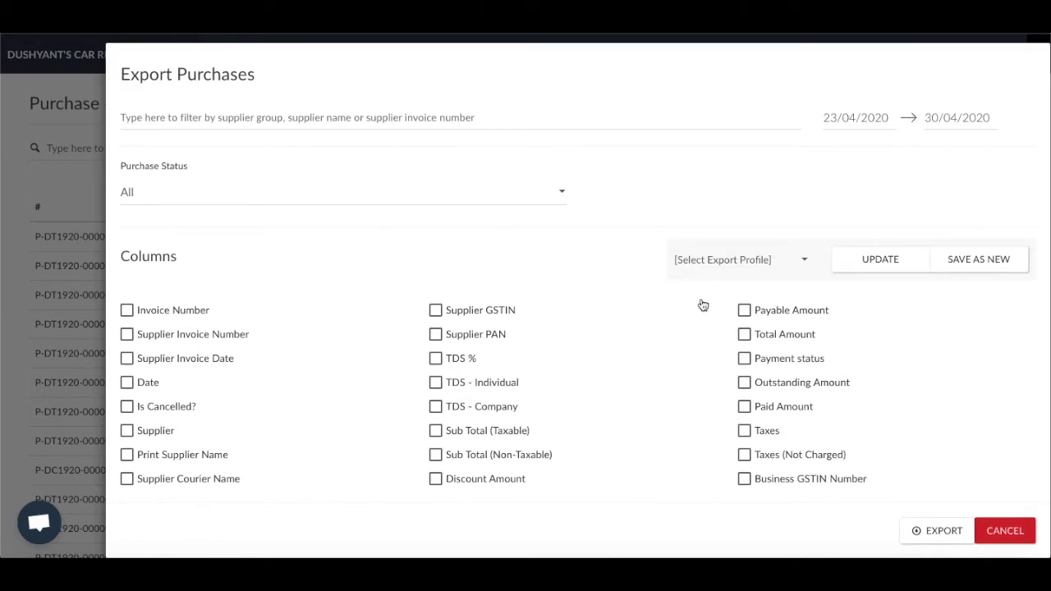
{"action": "left_click", "coordinate": [524, 187]}
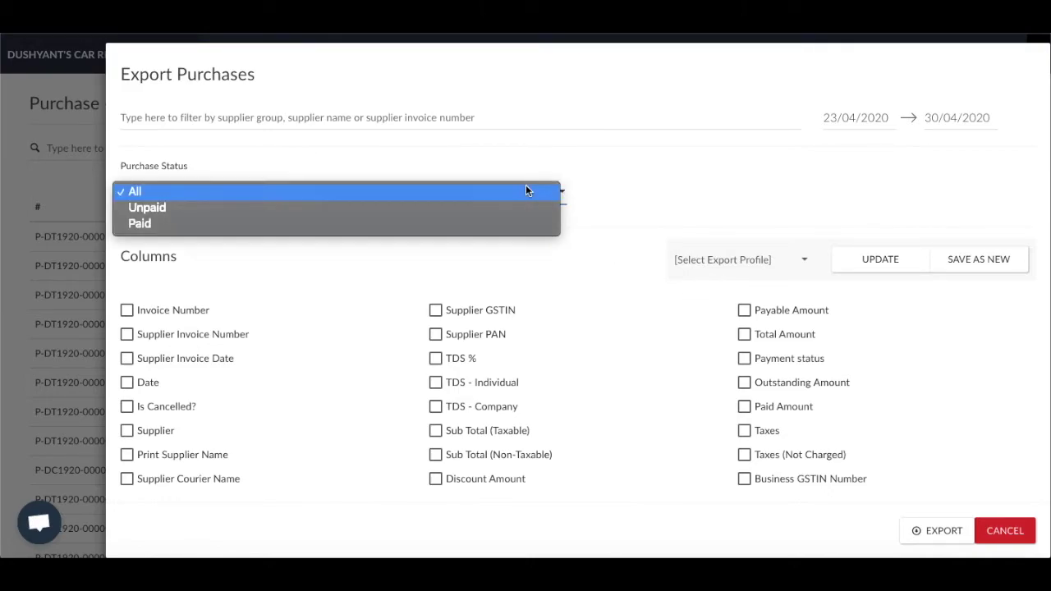
{"action": "left_click", "coordinate": [593, 306]}
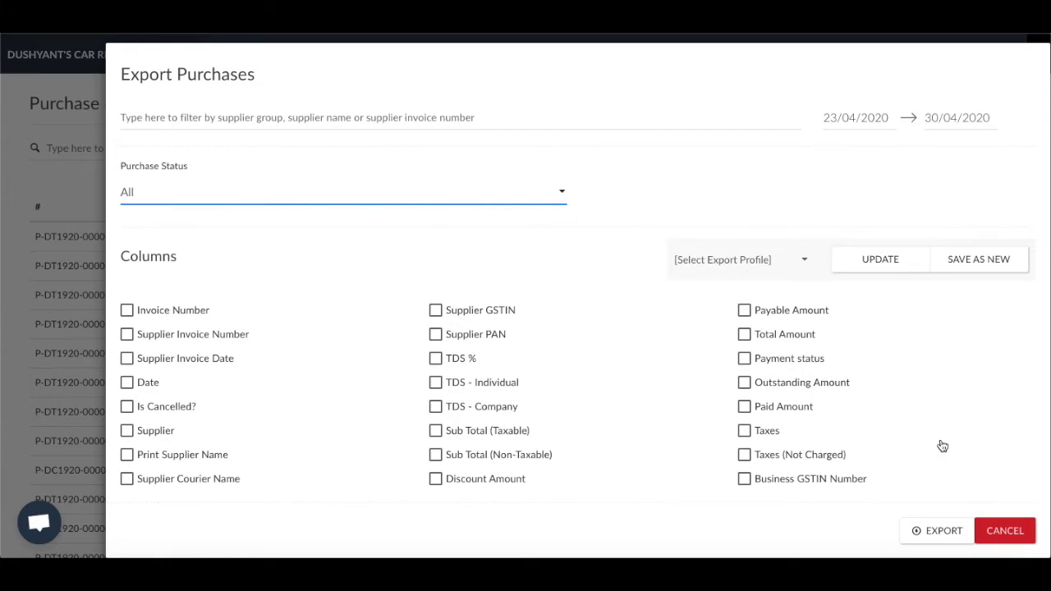
{"action": "left_click", "coordinate": [999, 533]}
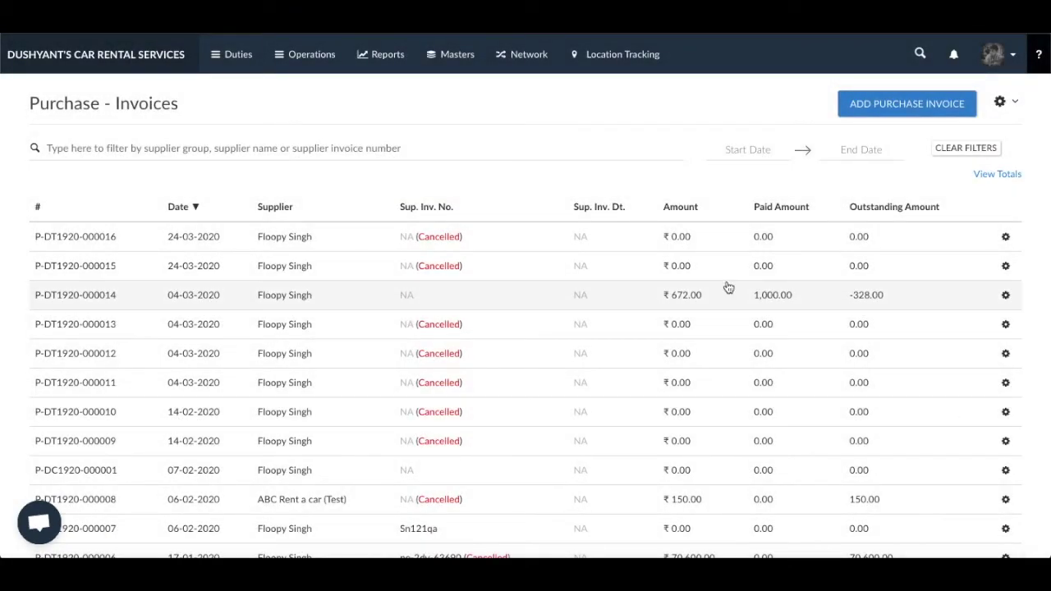
{"action": "left_click", "coordinate": [311, 54]}
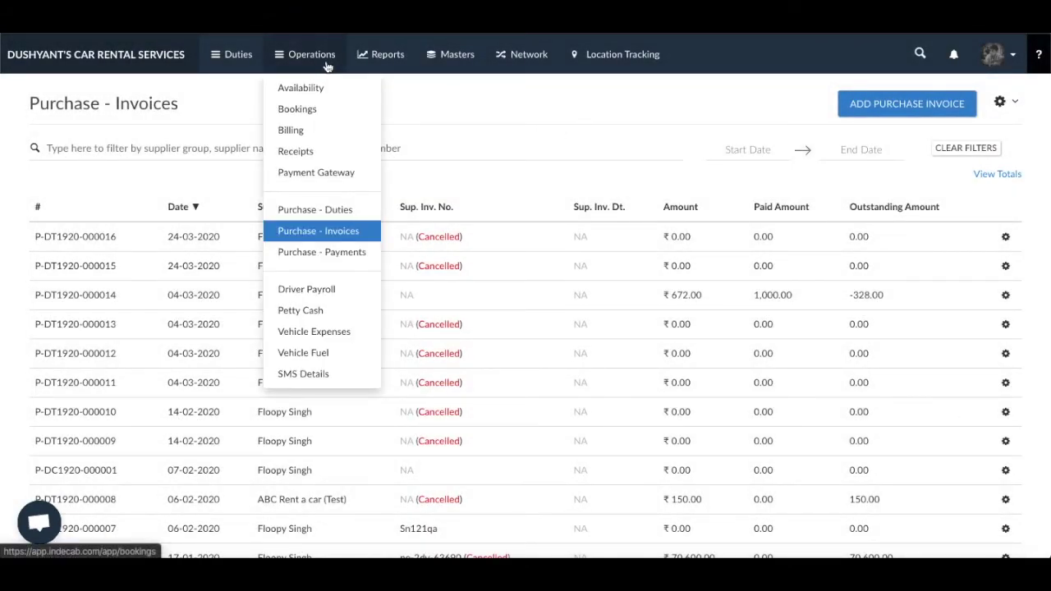
Open Export Purchases Payments for the eight supplier payments, review its columns, and cancel without exporting
{"action": "left_click", "coordinate": [326, 253]}
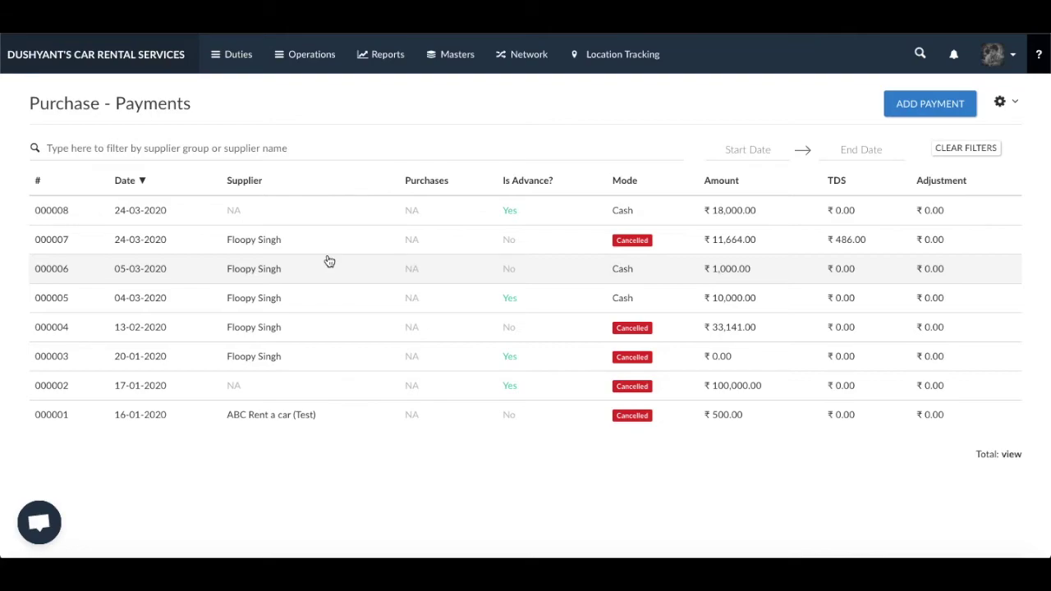
{"action": "left_click", "coordinate": [1000, 106]}
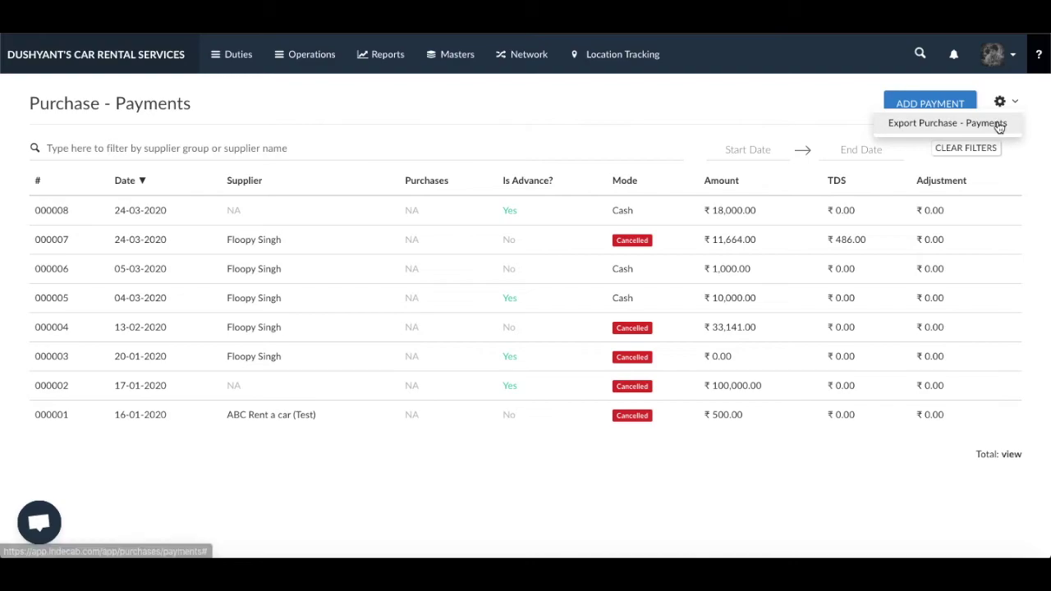
{"action": "left_click", "coordinate": [998, 123]}
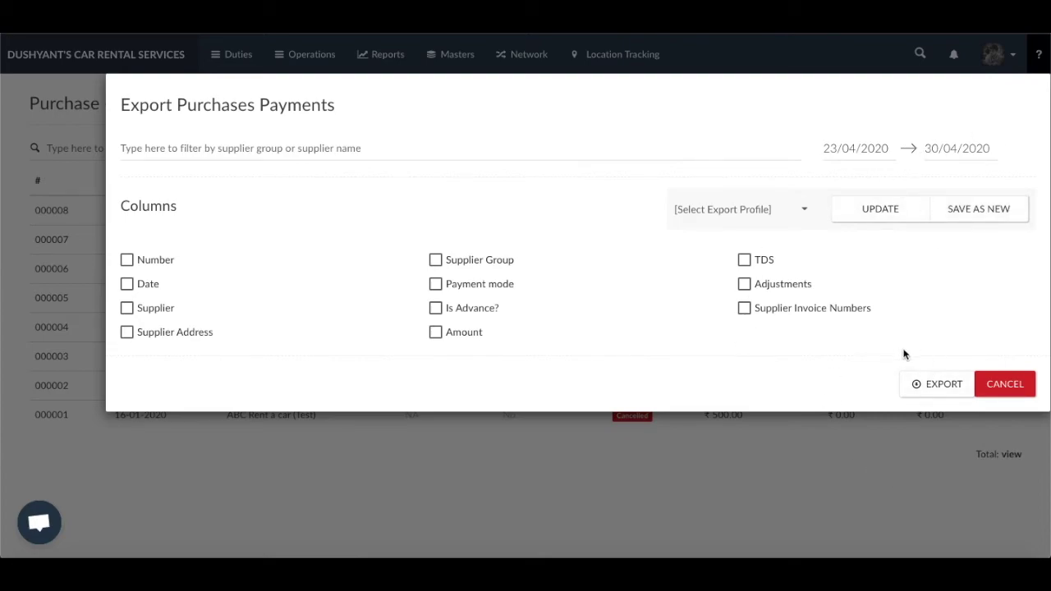
{"action": "left_click", "coordinate": [1005, 387]}
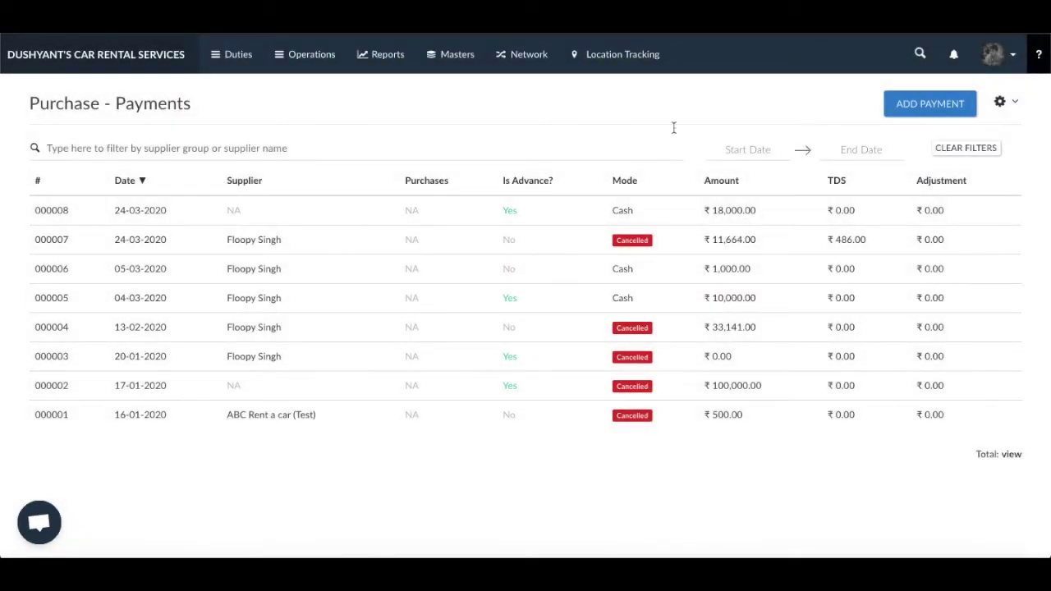
{"action": "left_click", "coordinate": [335, 60]}
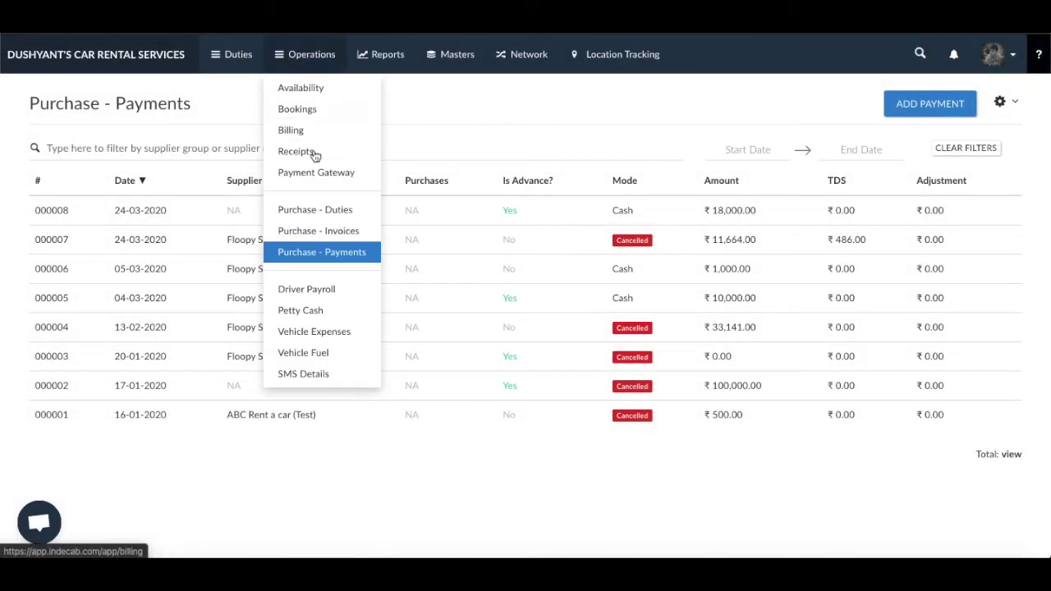
Open the Export Vehicle Fuel settings from the Vehicle Fuel page's four petrol transactions
{"action": "left_click", "coordinate": [314, 331]}
{"action": "left_click", "coordinate": [321, 352]}
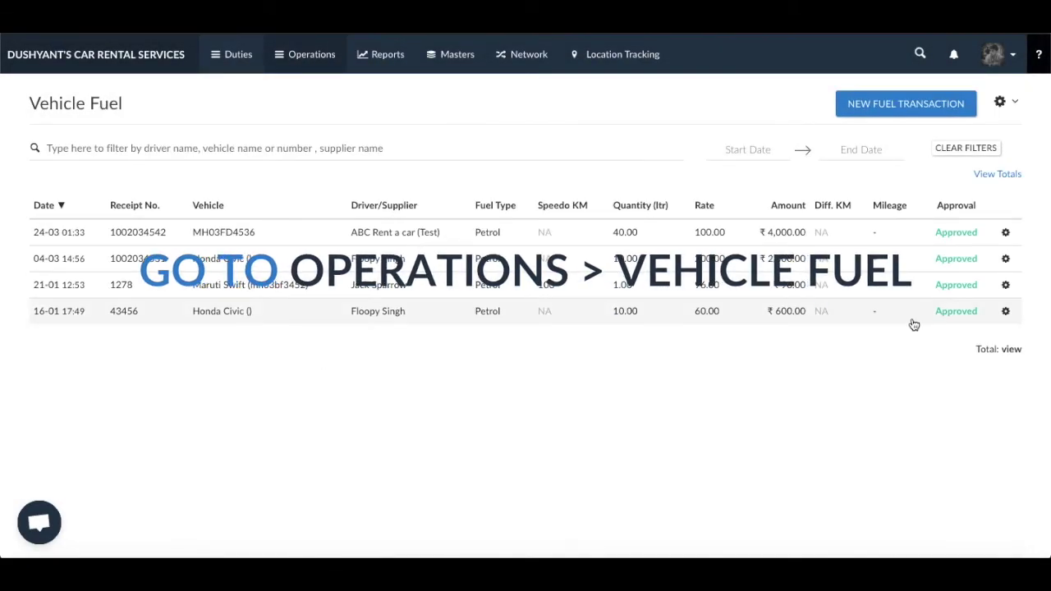
{"action": "left_click", "coordinate": [1003, 102]}
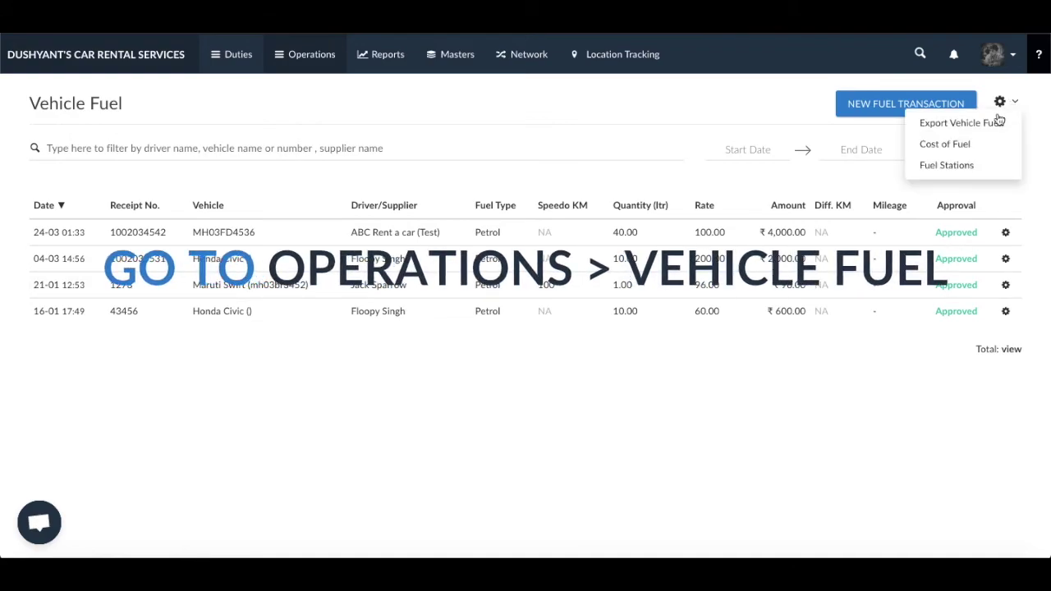
{"action": "left_click", "coordinate": [998, 121]}
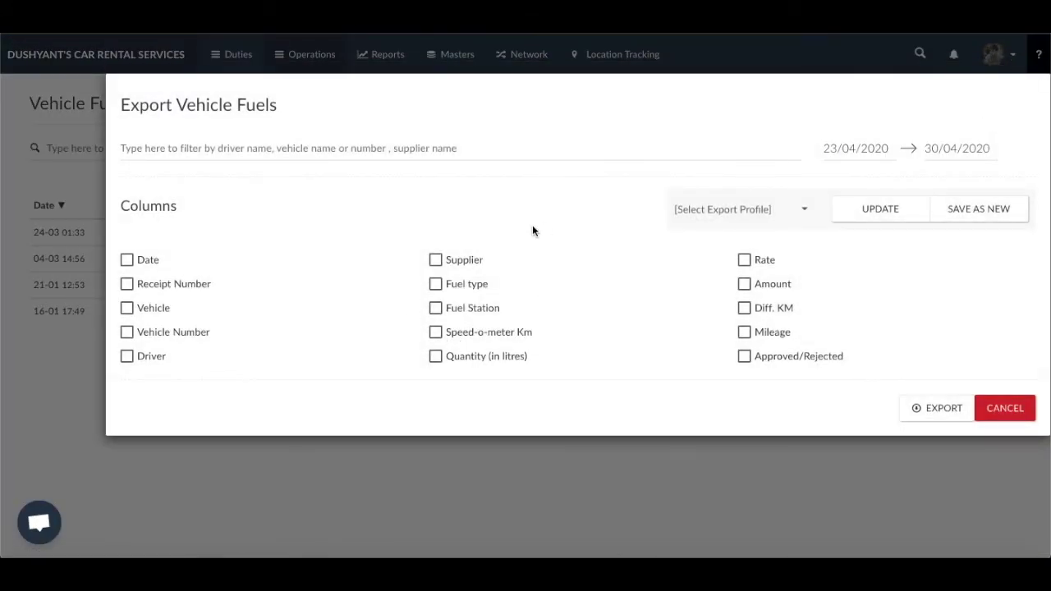